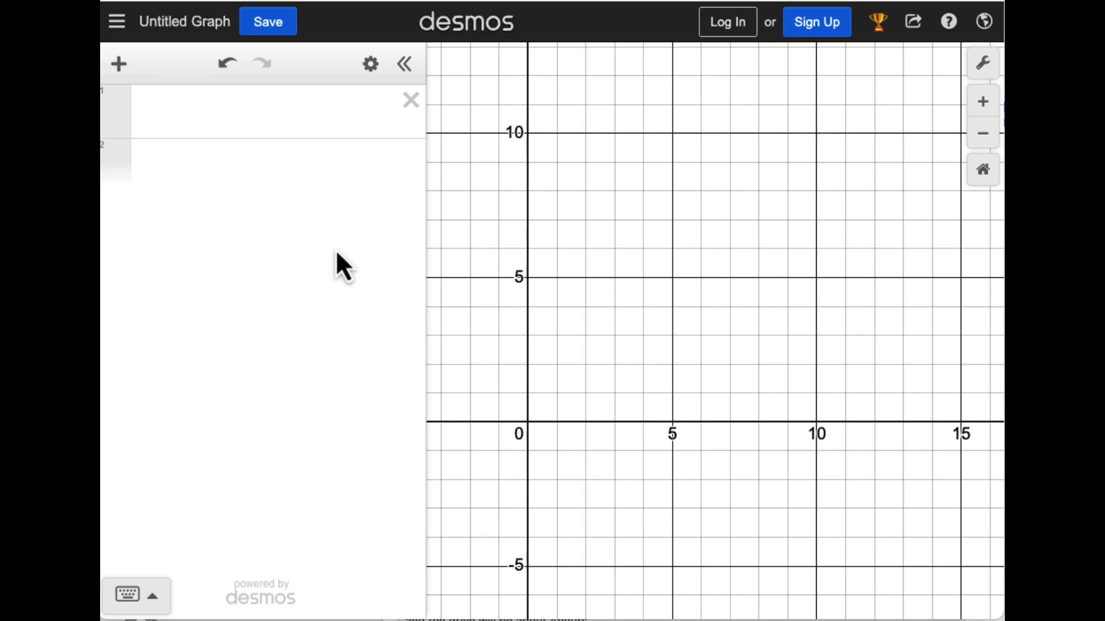
Enter the function f(x)=mx+b in the first expression line and add sliders for both m and b.
left_click(252, 108)
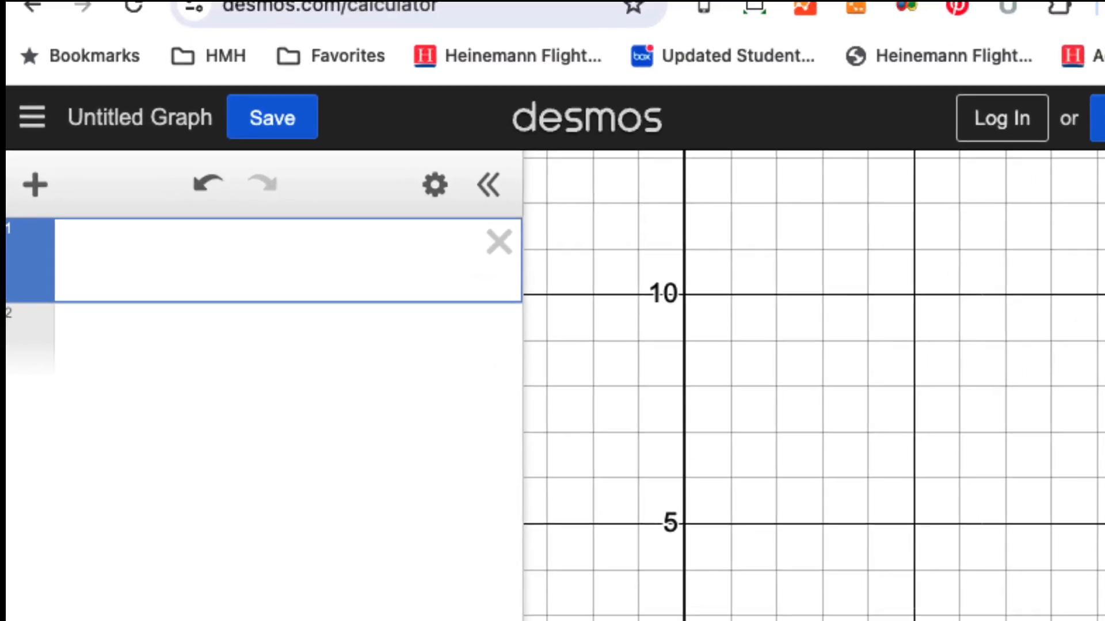
type("f")
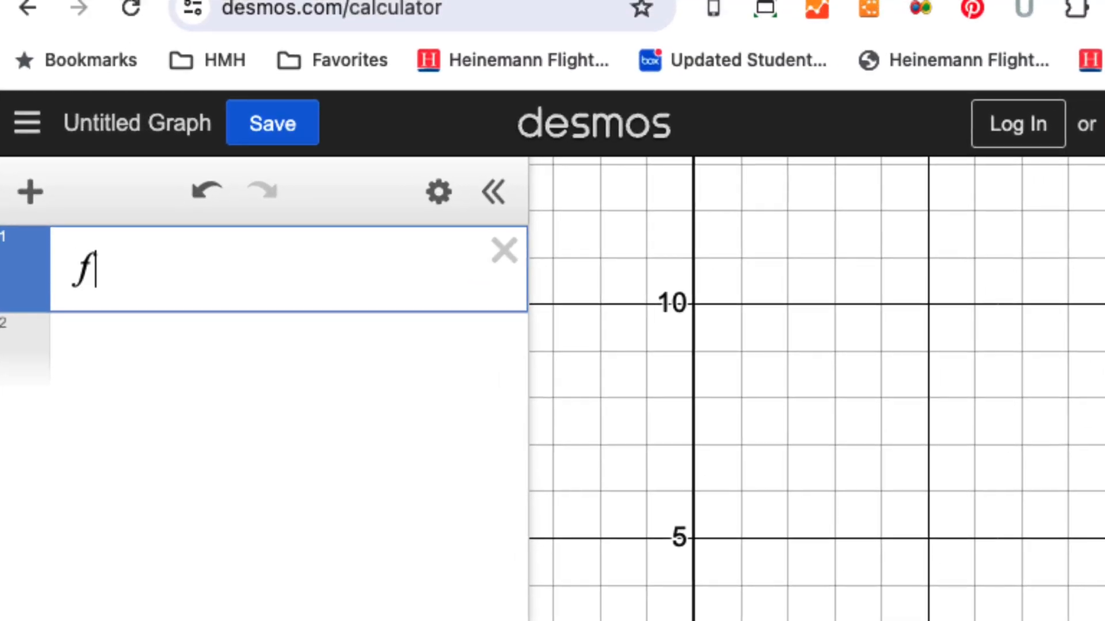
type("(x)=")
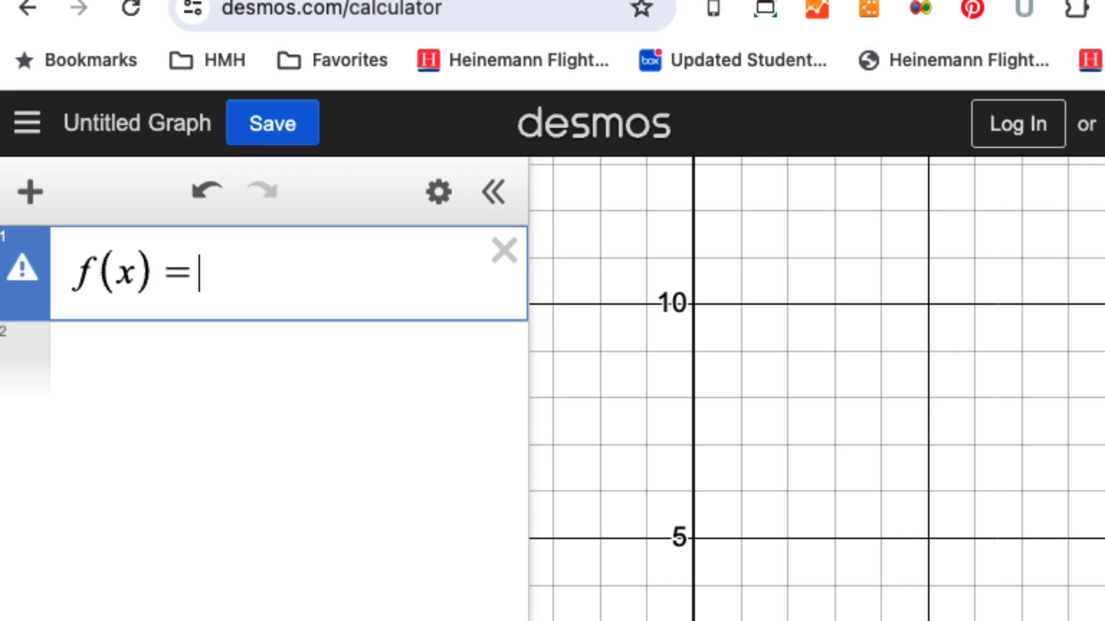
type("mx+")
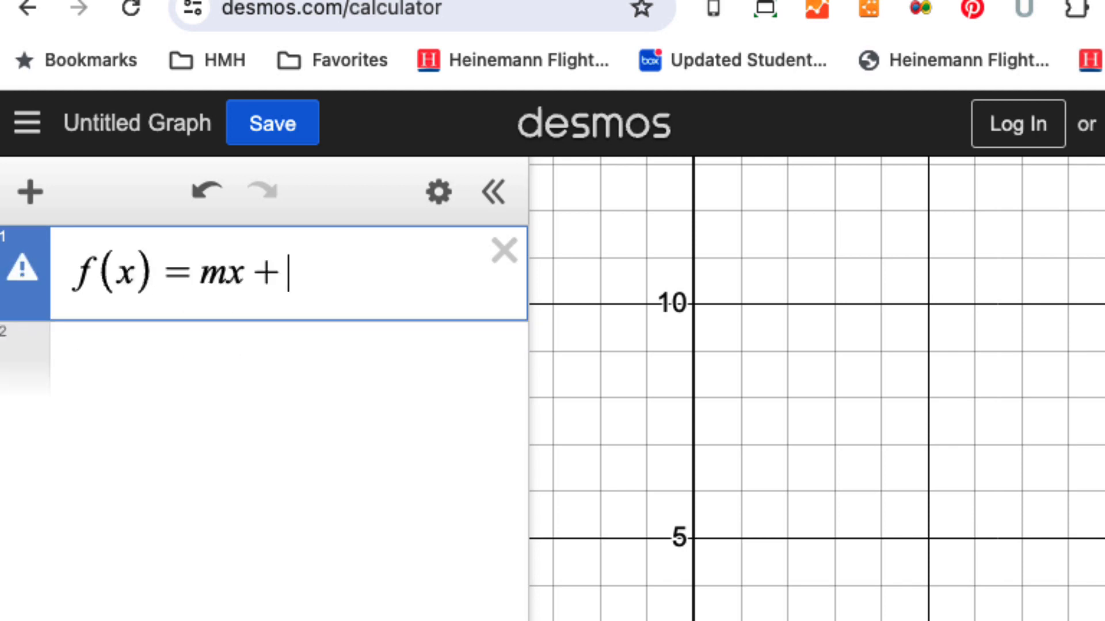
type("b")
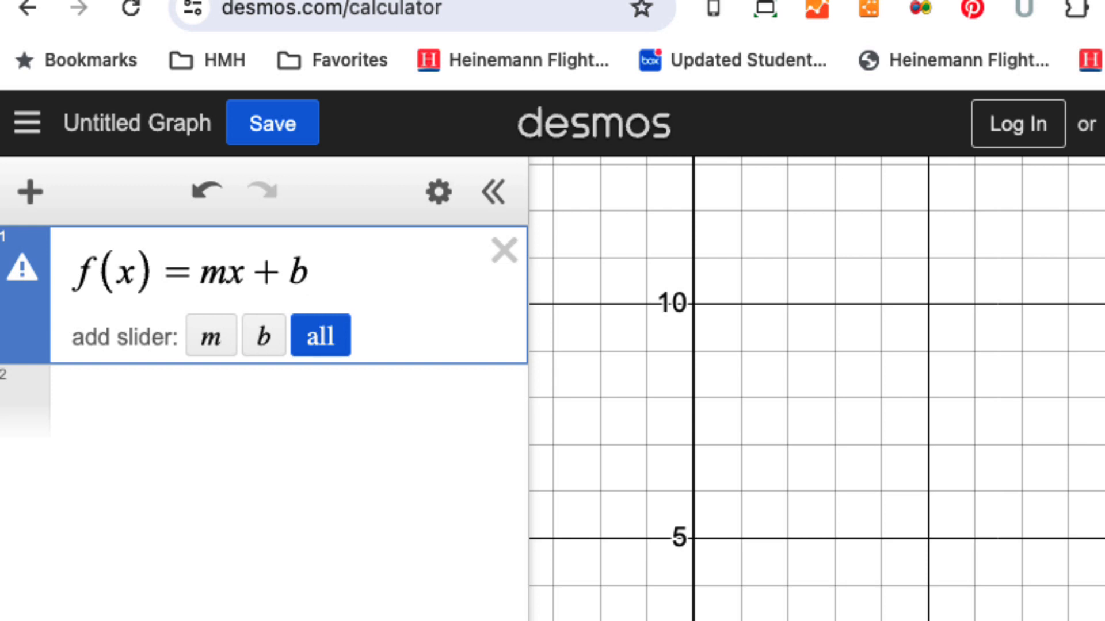
left_click(323, 339)
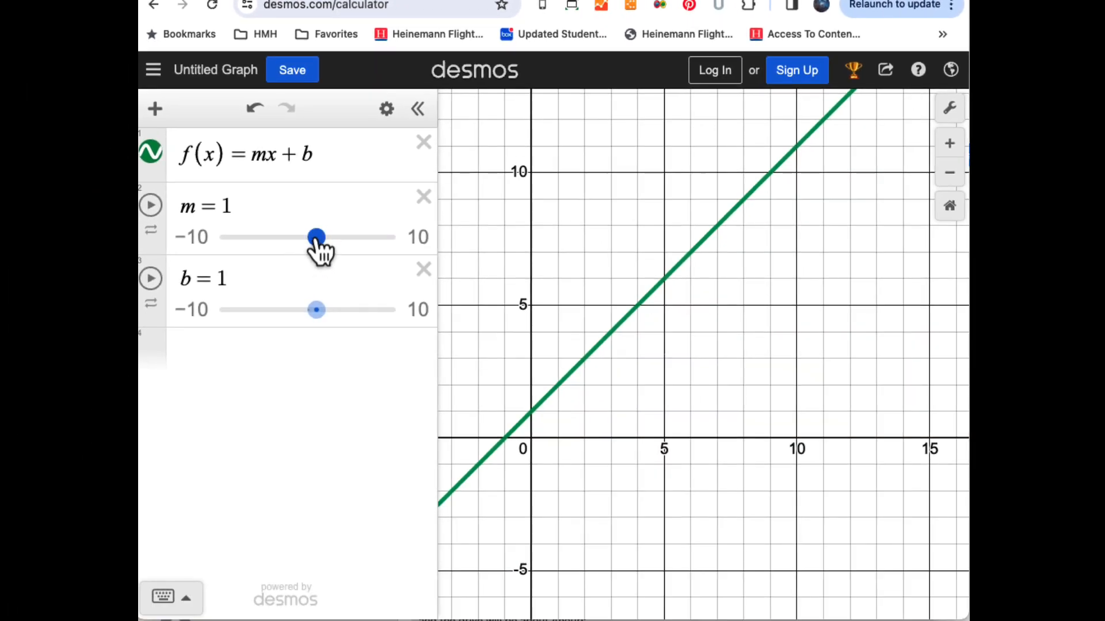
Adjust the parameter sliders of the linear function, finishing with m at 1 and b at 0.
mouse_move(316, 237)
left_mouse_down()
mouse_move(328, 237)
mouse_move(315, 237)
left_mouse_up()
mouse_move(313, 311)
left_mouse_down()
mouse_move(335, 311)
mouse_move(319, 310)
left_mouse_up()
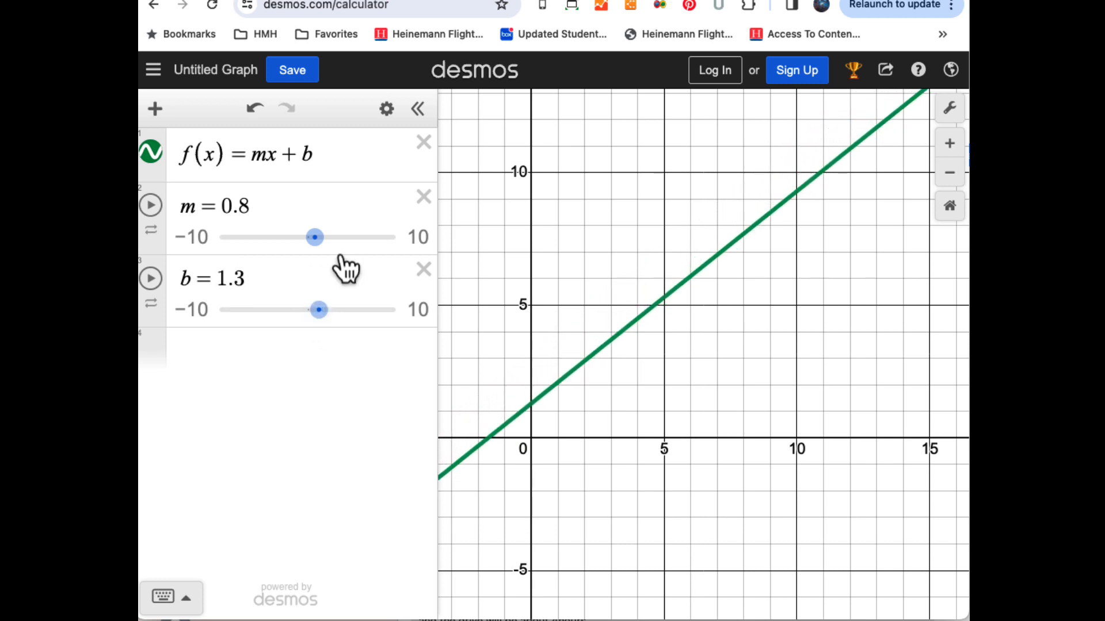
left_click_drag(315, 238, 321, 243)
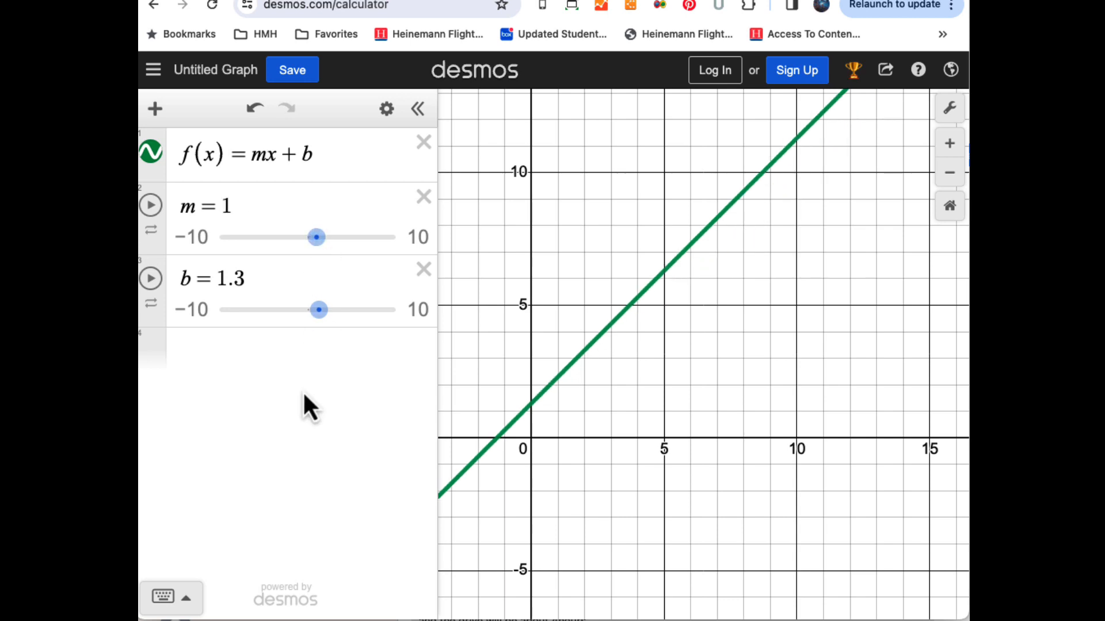
left_click_drag(320, 315, 311, 316)
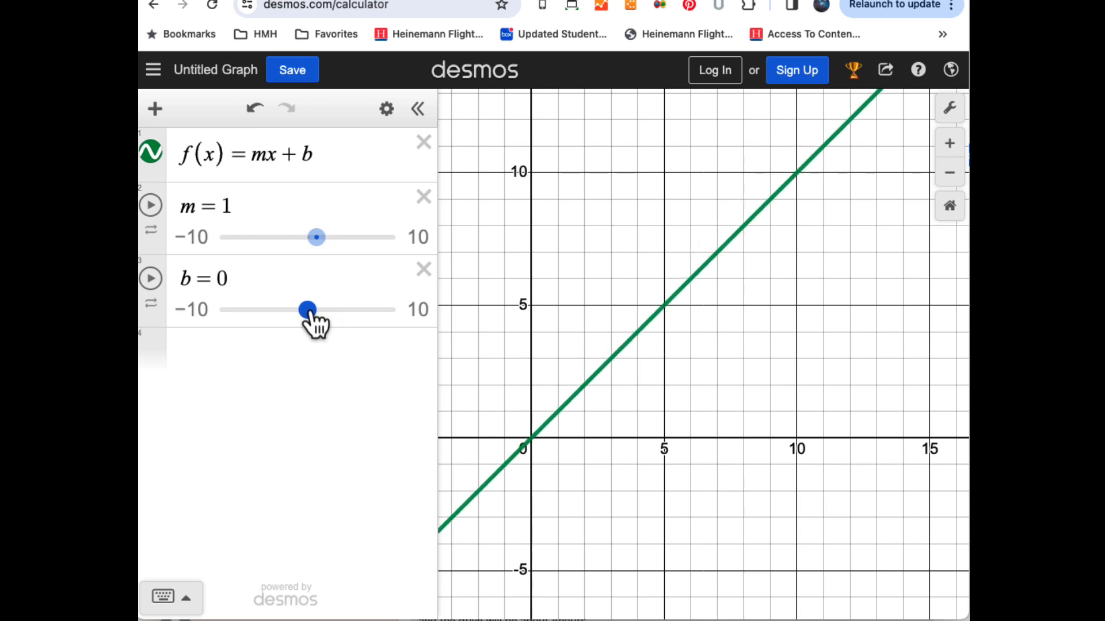
left_click_drag(311, 316, 311, 317)
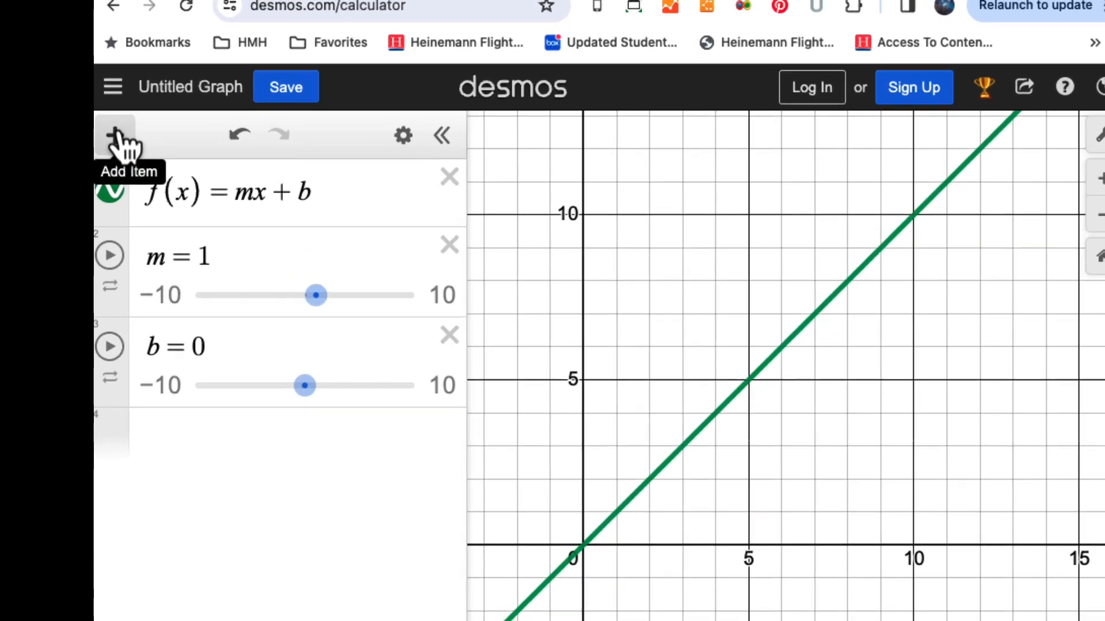
Insert a table and rename its column headings to x and f(x).
left_click(155, 108)
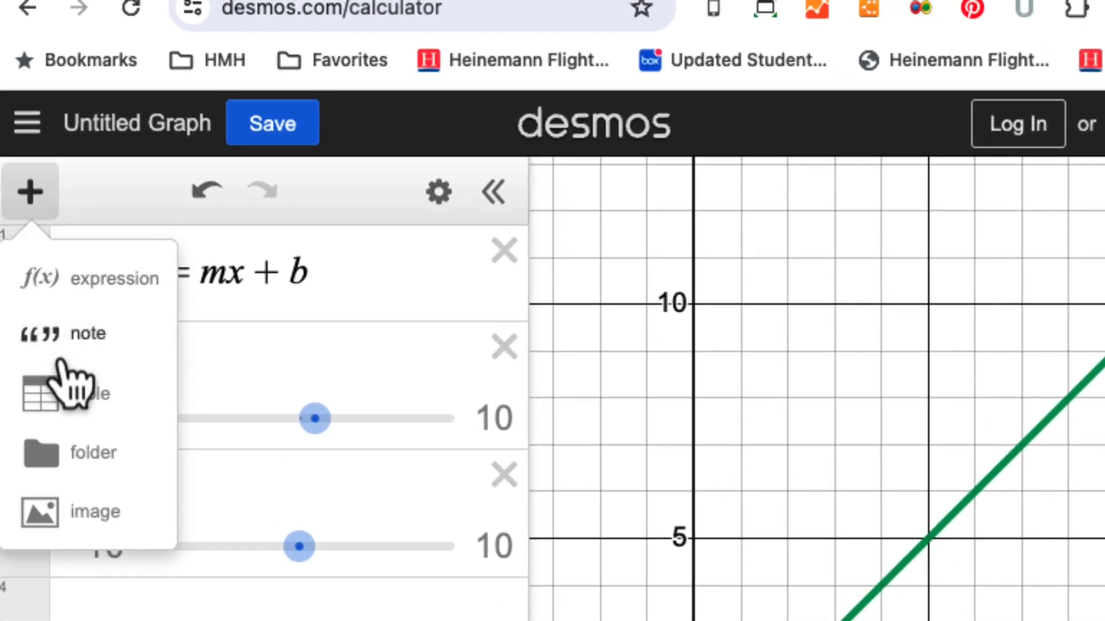
left_click(81, 397)
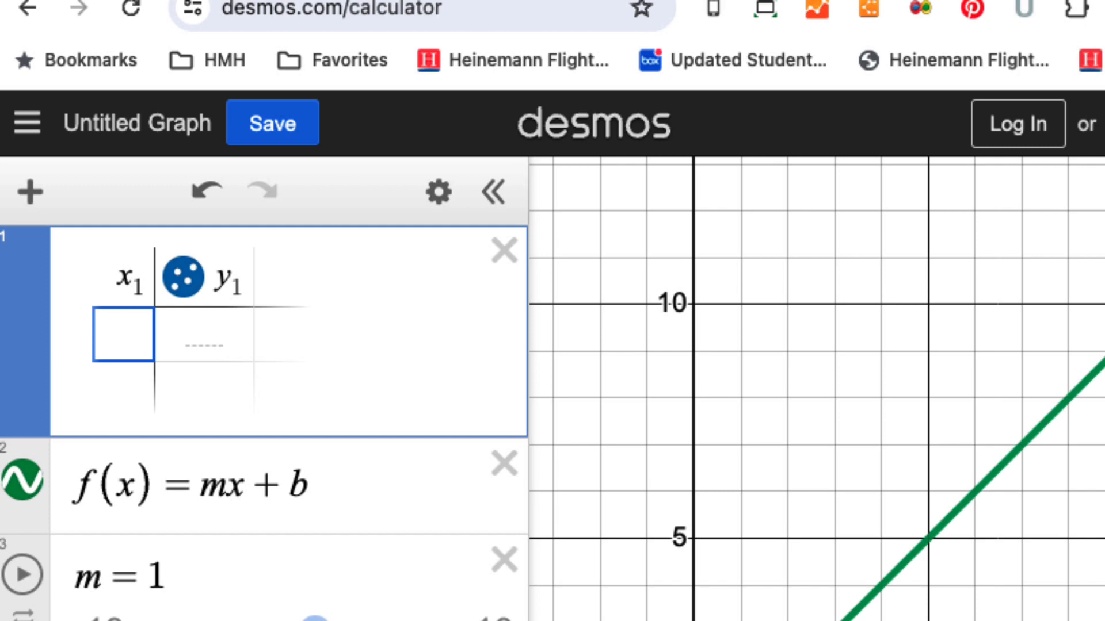
left_click_drag(117, 278, 144, 281)
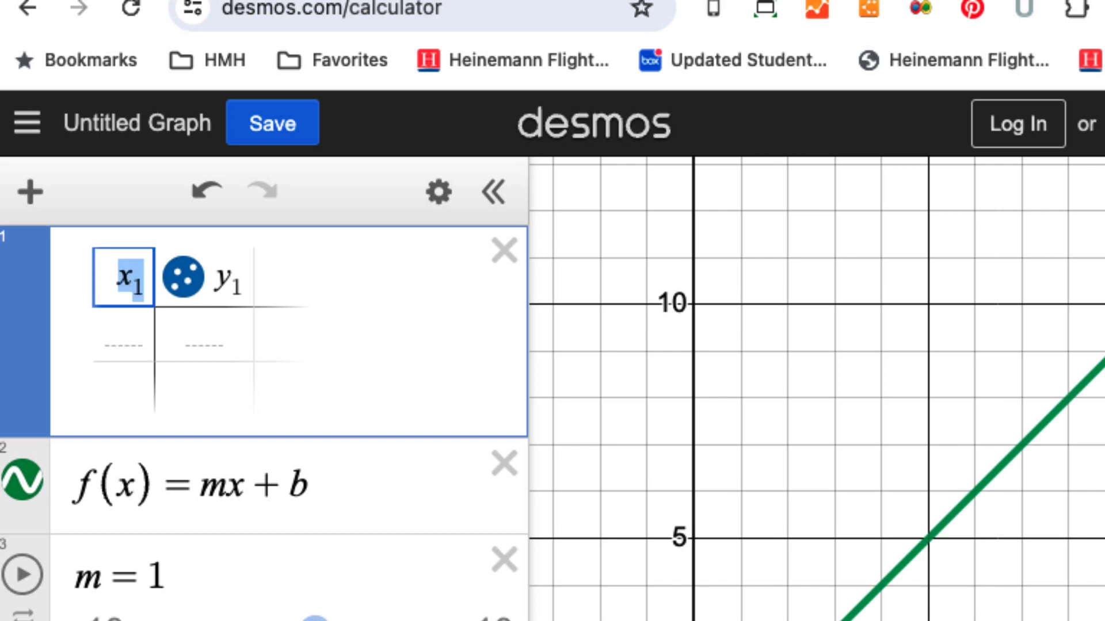
type("x")
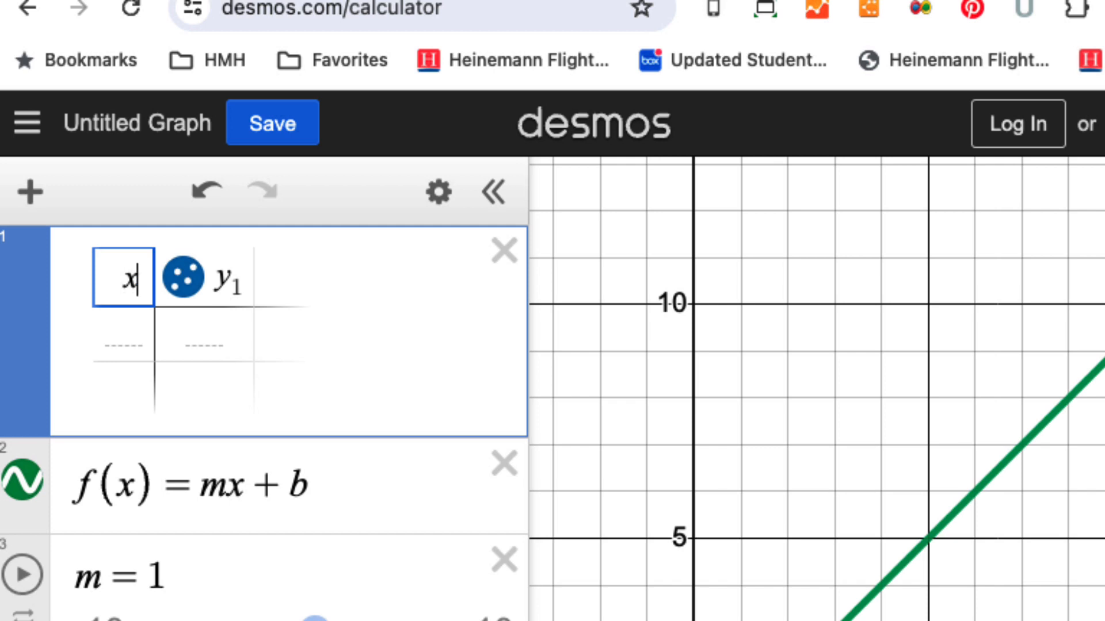
key("Tab")
key("shift+Right")
type("f(x)")
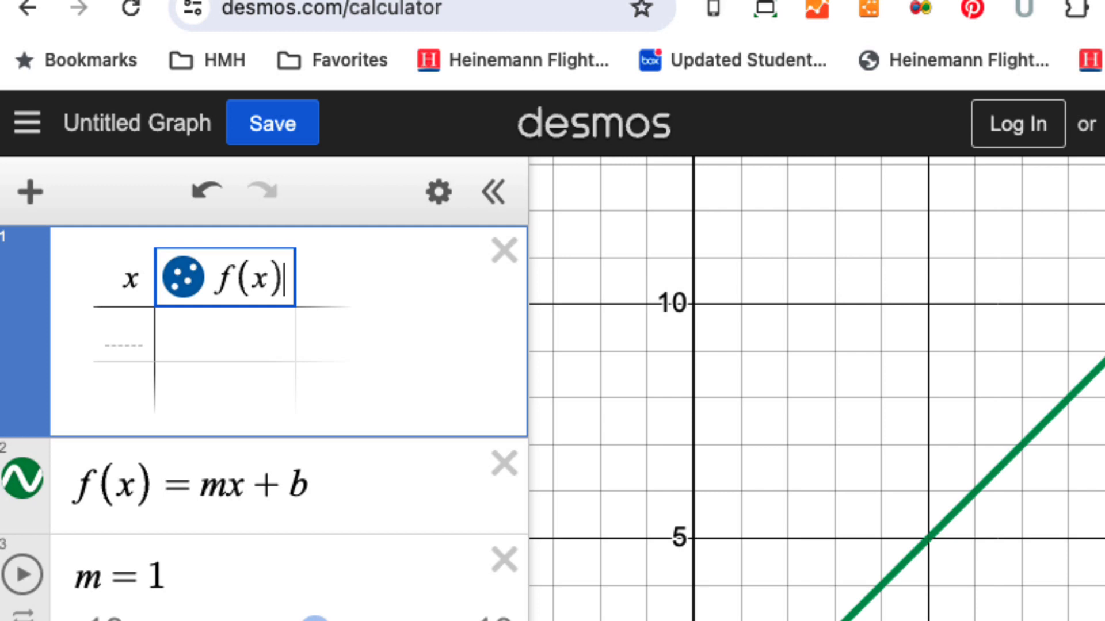
Fill the table's x column with the values 0, 1, 2 and 3.
left_click(124, 334)
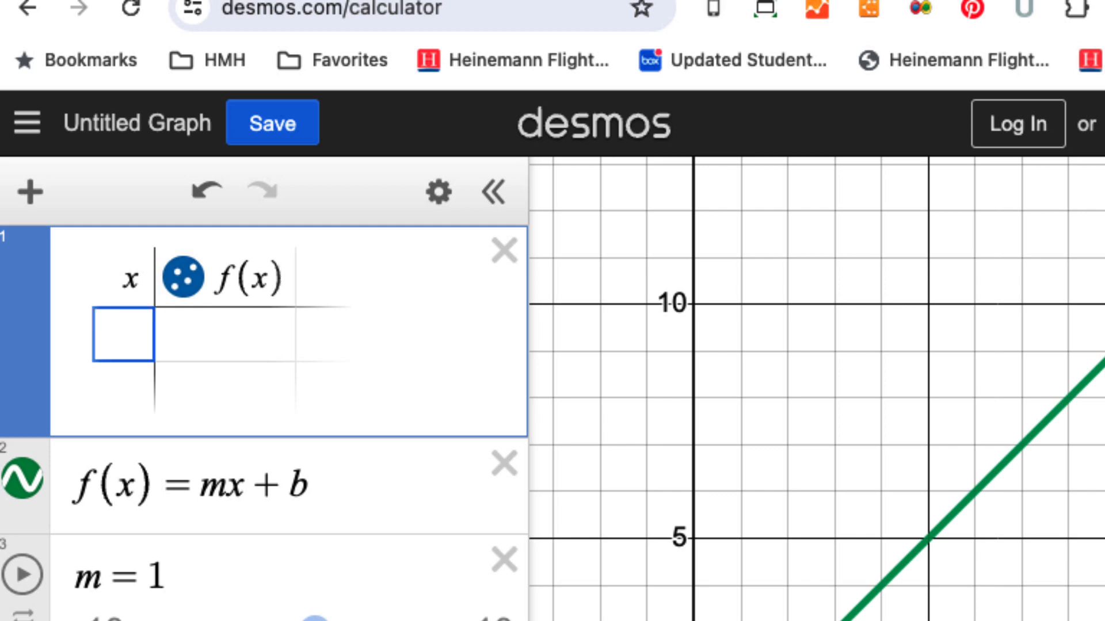
type("0")
key("Return")
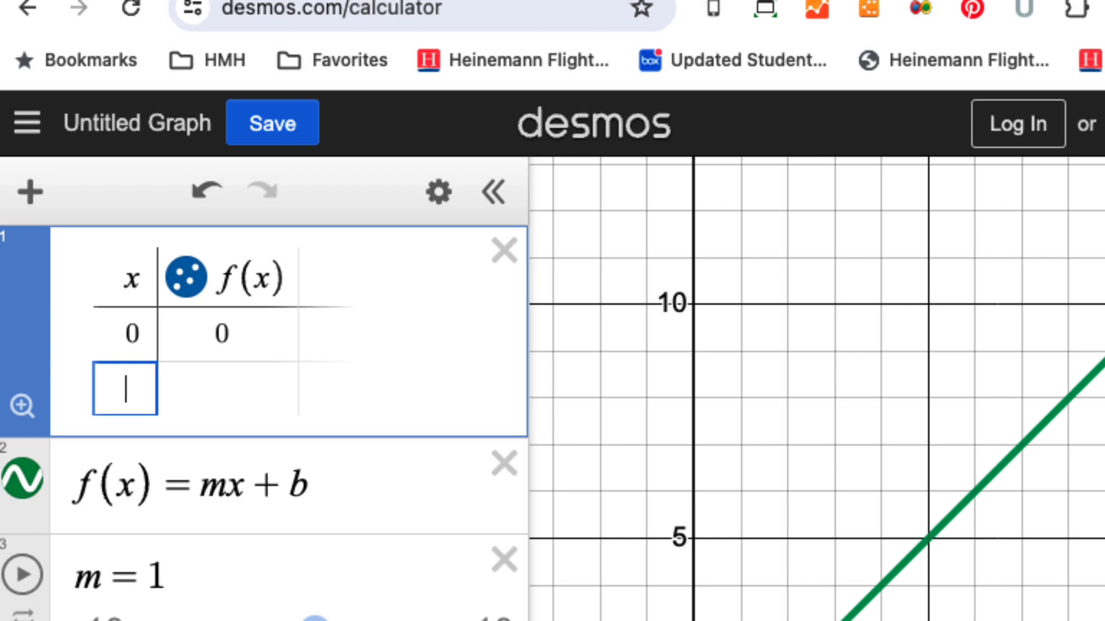
type("1")
key("Return")
type("2")
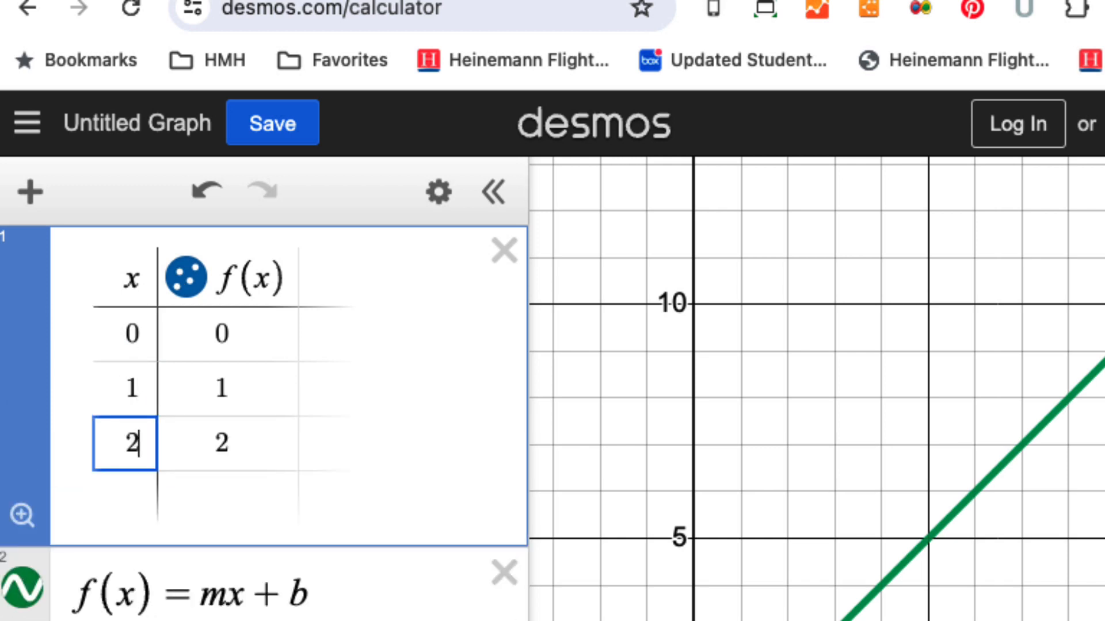
key("Return")
type("3")
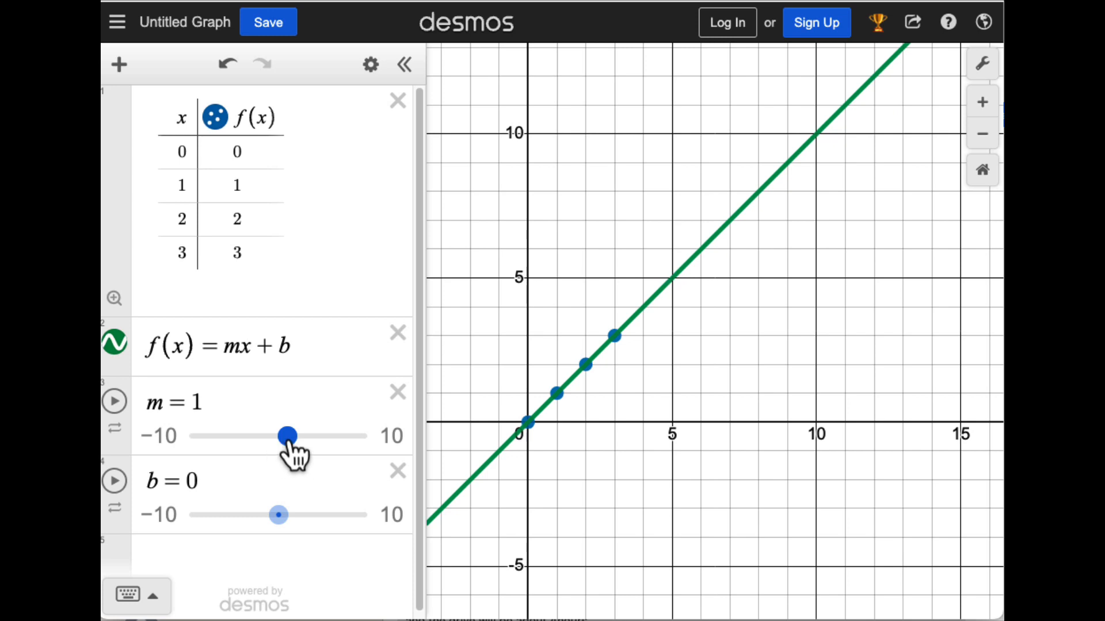
Vary the slope m through 1.2, 3.9 and 0, and return it to 1.
left_click_drag(290, 442, 291, 440)
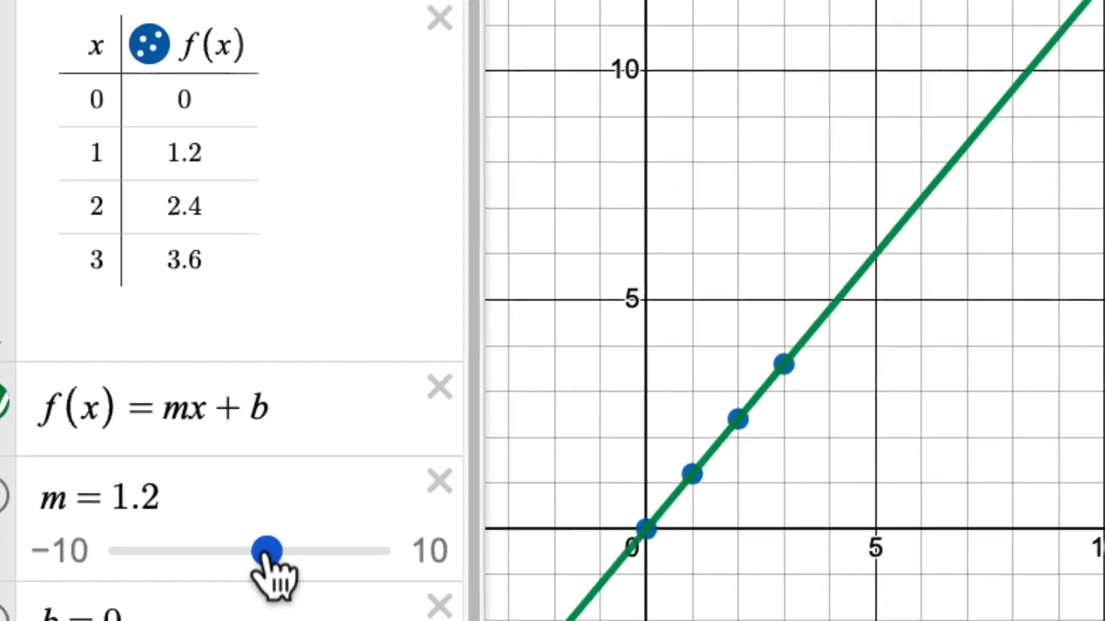
left_click_drag(264, 557, 307, 582)
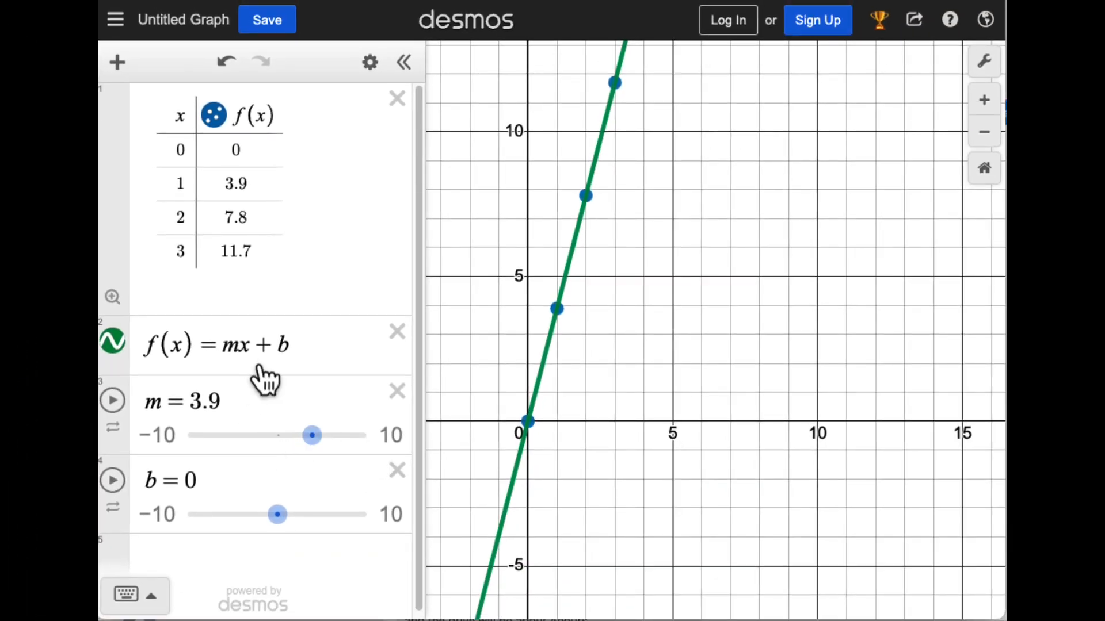
left_click_drag(312, 442, 278, 443)
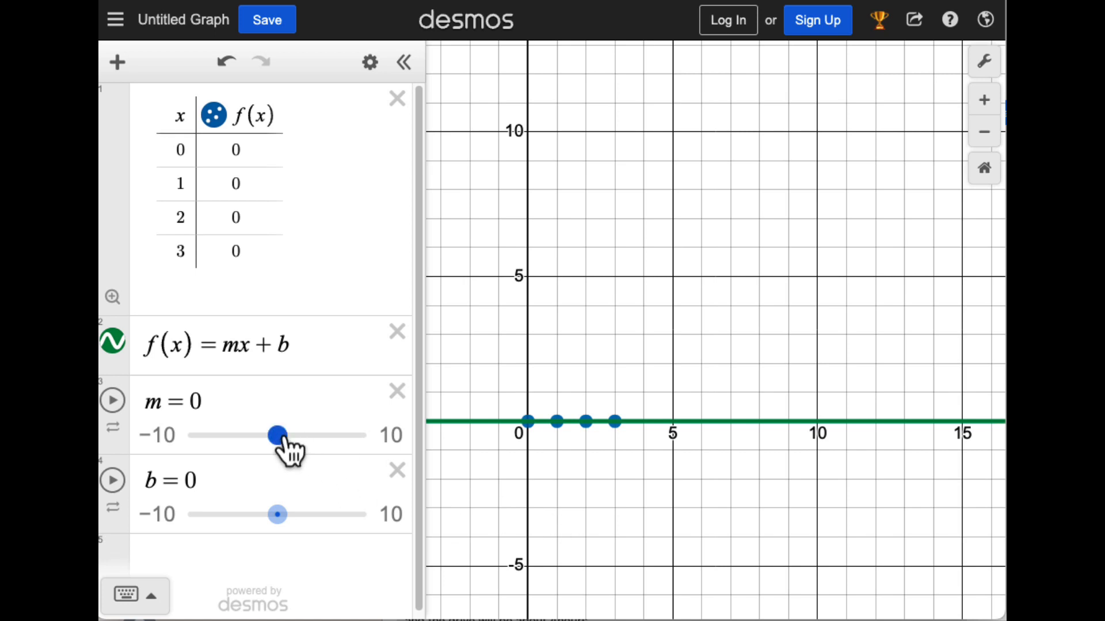
left_click_drag(283, 440, 293, 441)
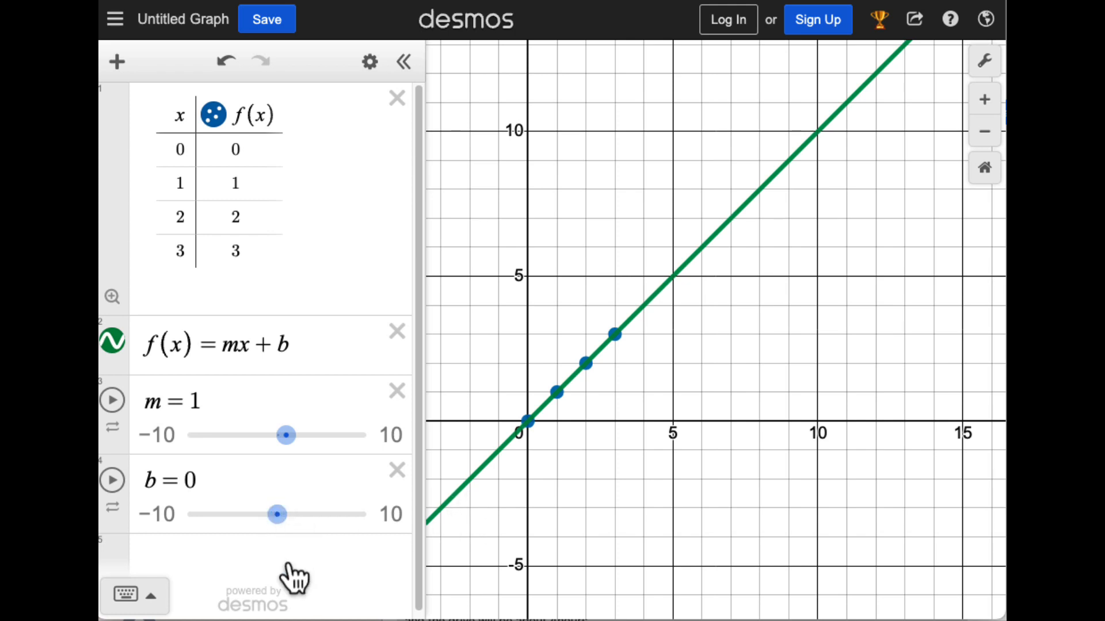
Enter the point list [(a,f(a)),(c,f(c))] in a new expression line below b and add sliders for a and c.
scroll(248, 555, "down", 1)
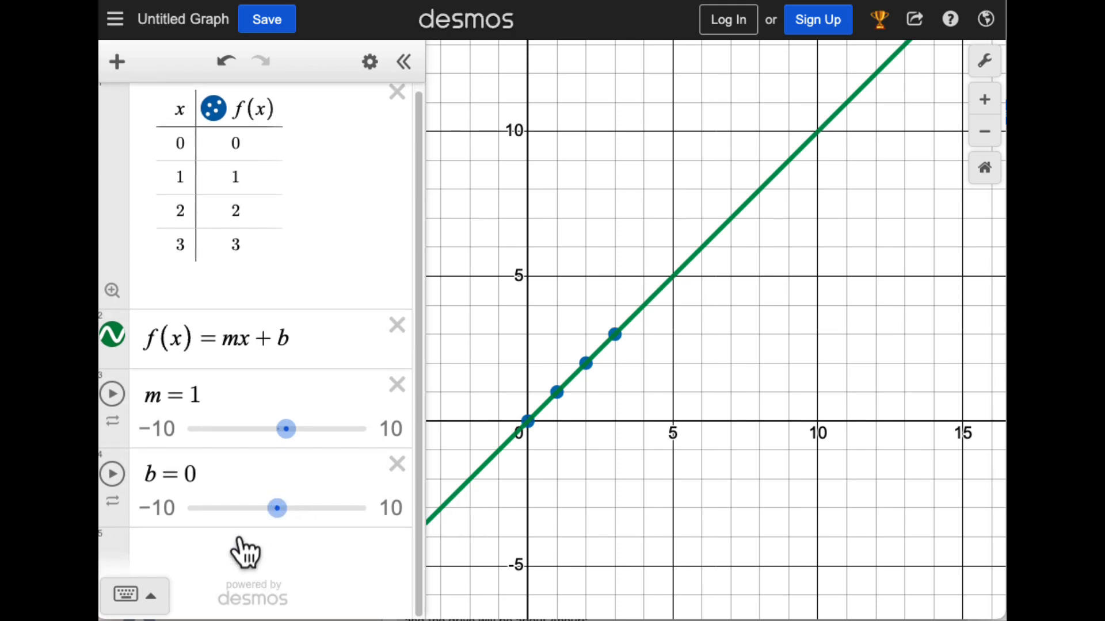
left_click(193, 565)
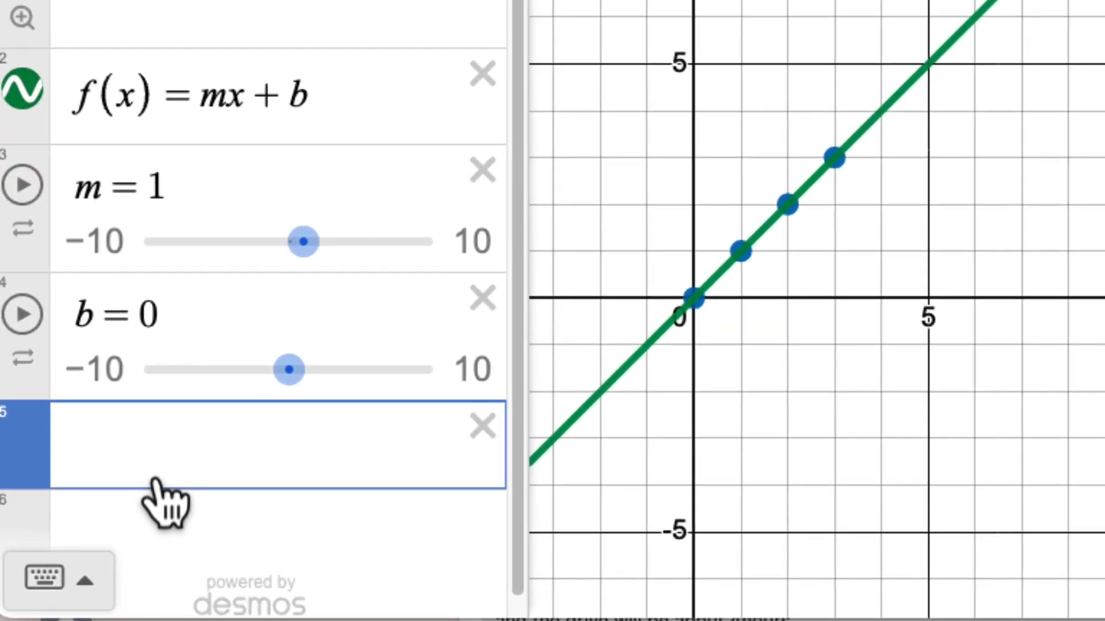
type("[")
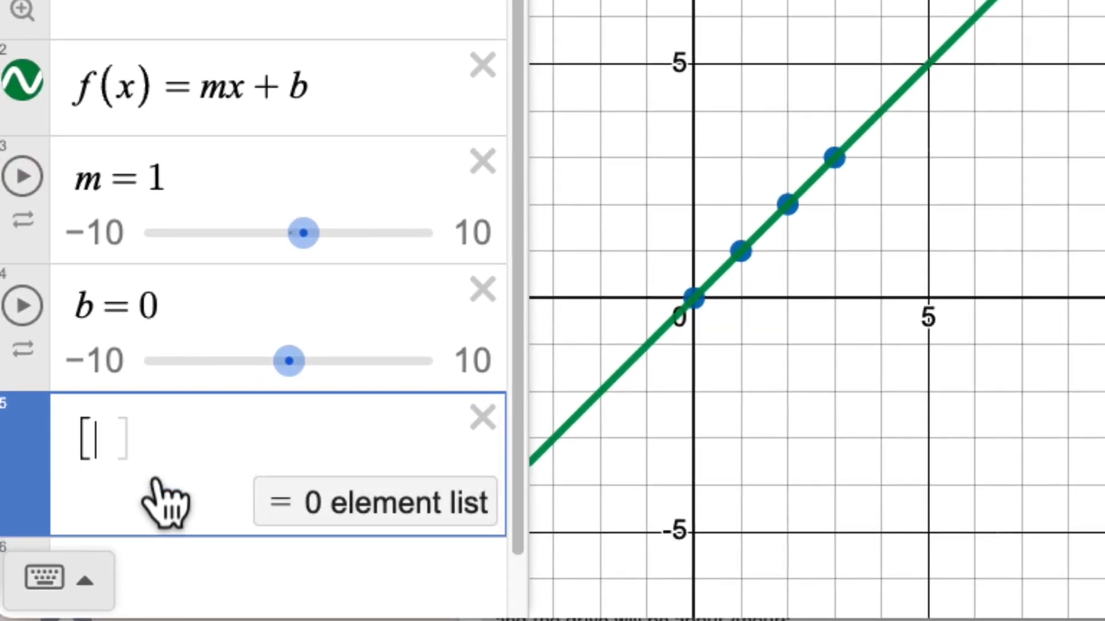
type("(a,f")
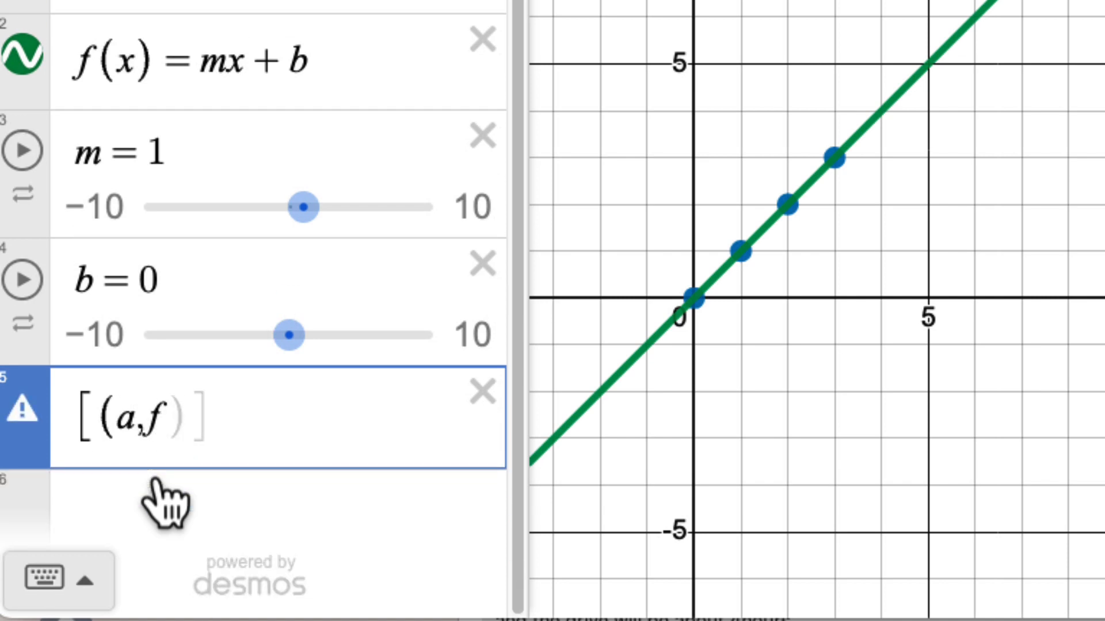
type("(a)")
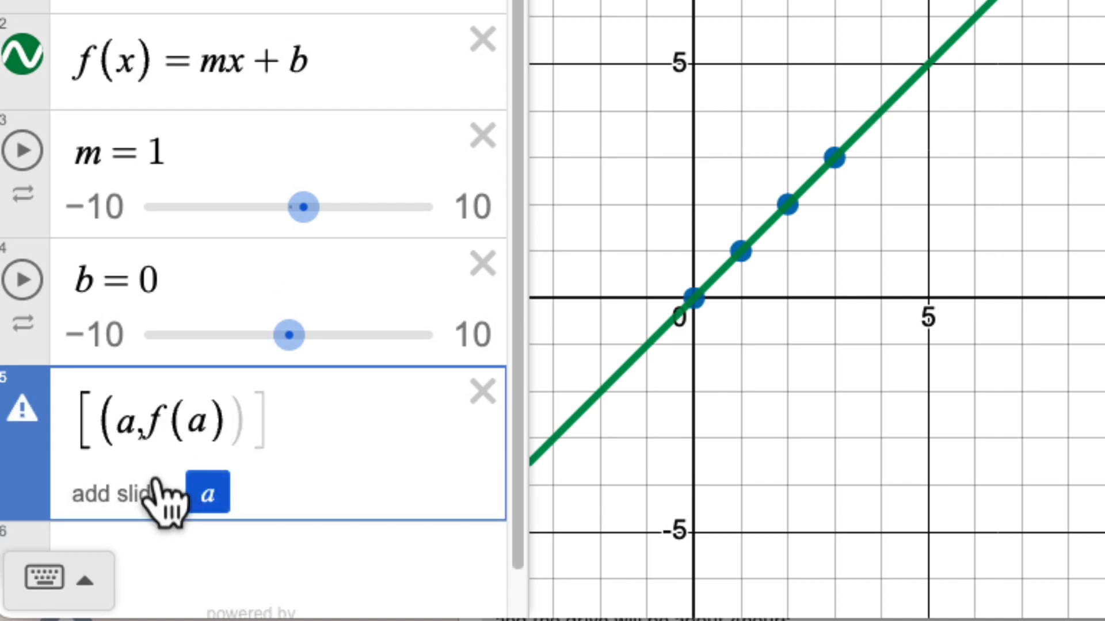
type(")")
type(",(")
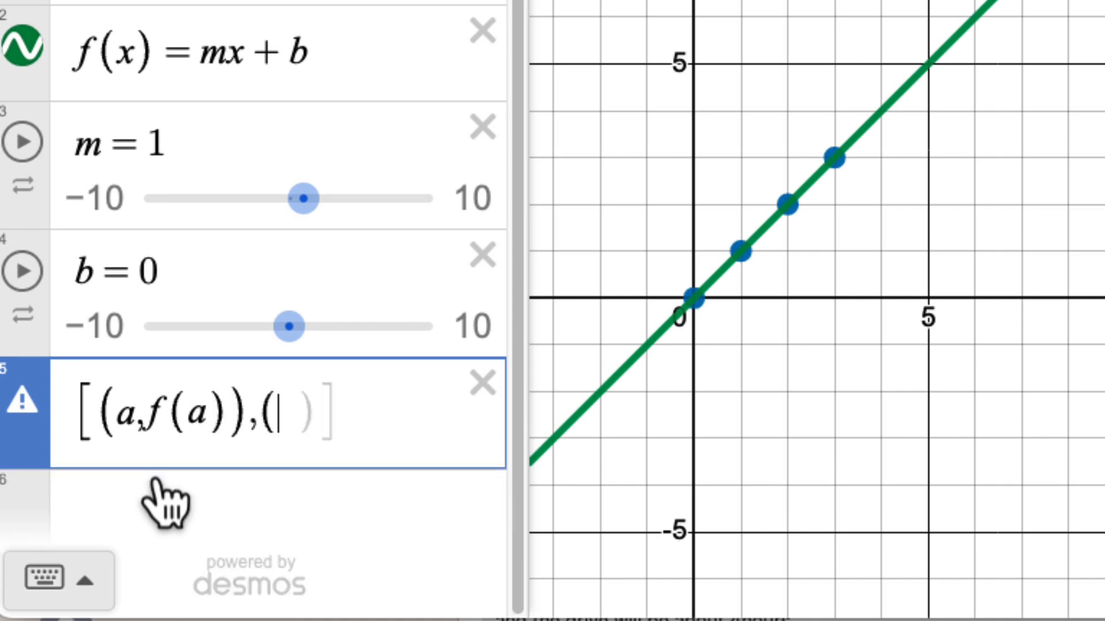
type("c,f(c")
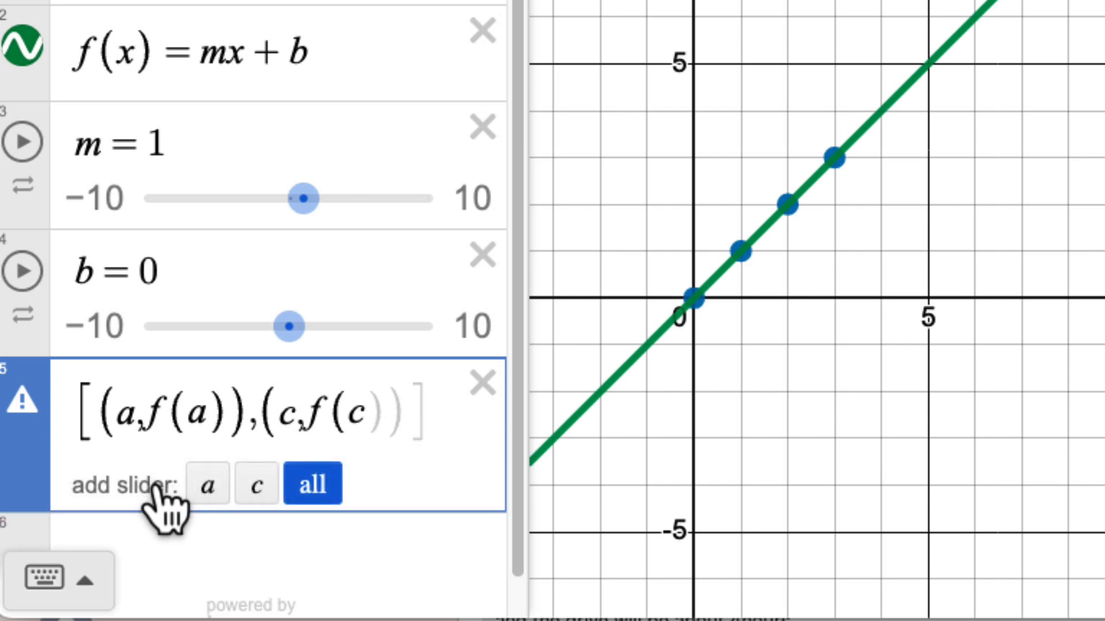
type(")")
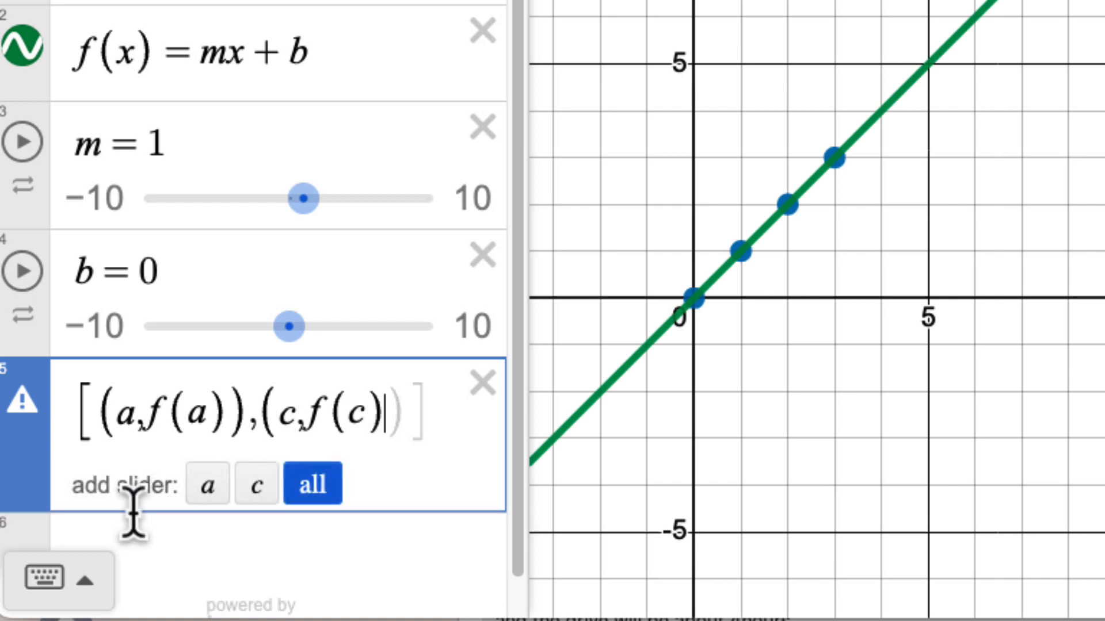
left_click(311, 489)
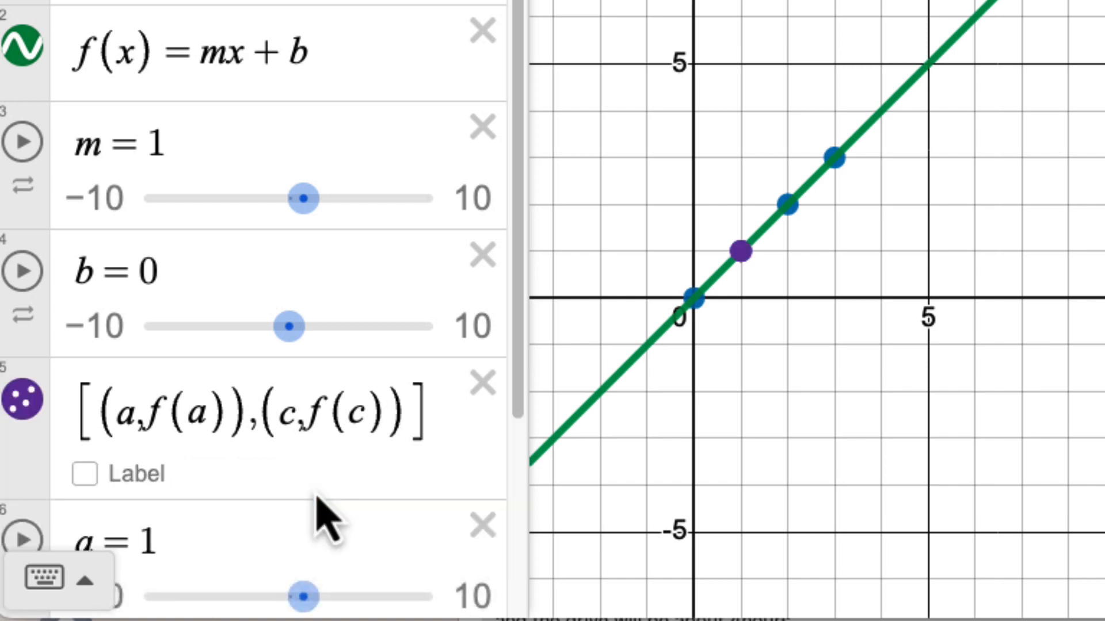
Turn on coordinate labels for the two listed points and set the c slider to 2.
left_click(85, 475)
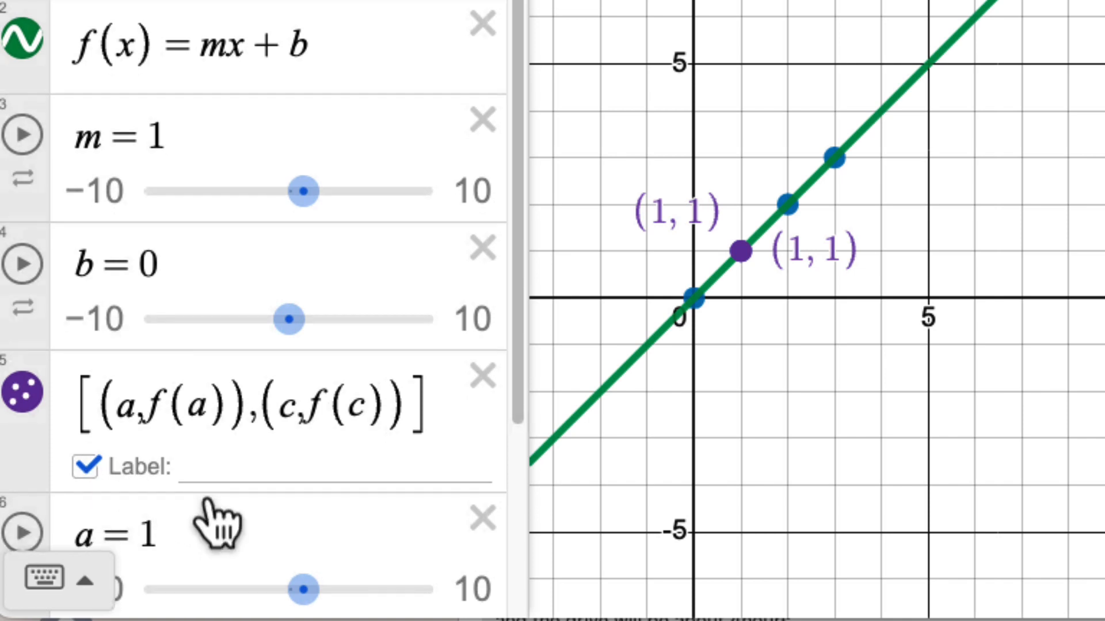
scroll(217, 518, "down", 5)
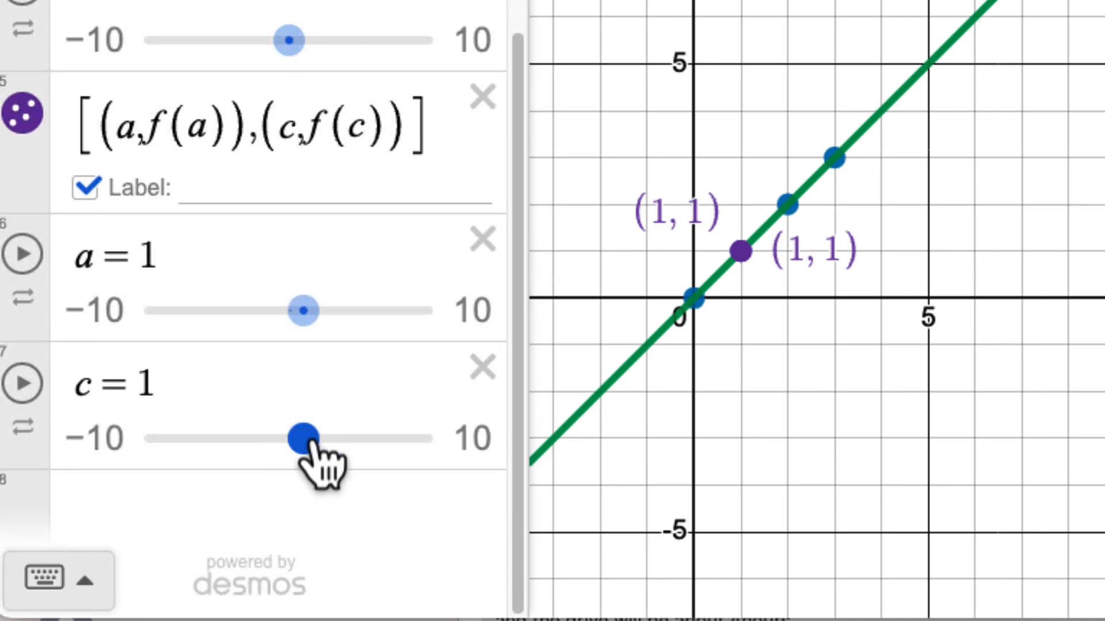
left_click(311, 441)
left_click_drag(317, 442, 327, 445)
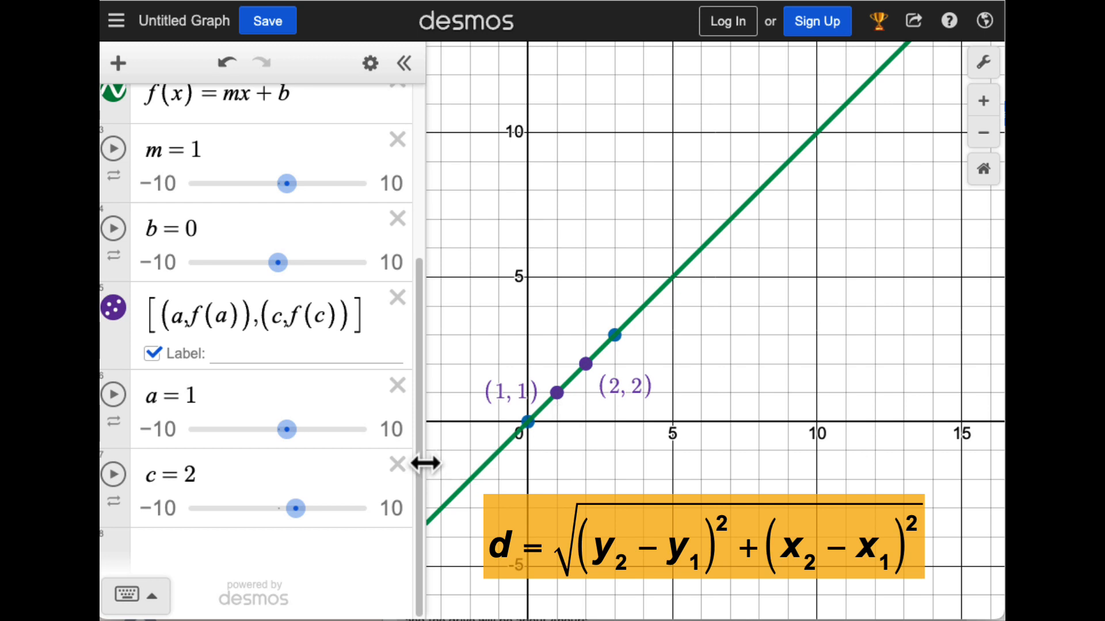
Start a distance formula in a new expression line below c with the square root of (f(c)-f(a))^2.
left_click(205, 566)
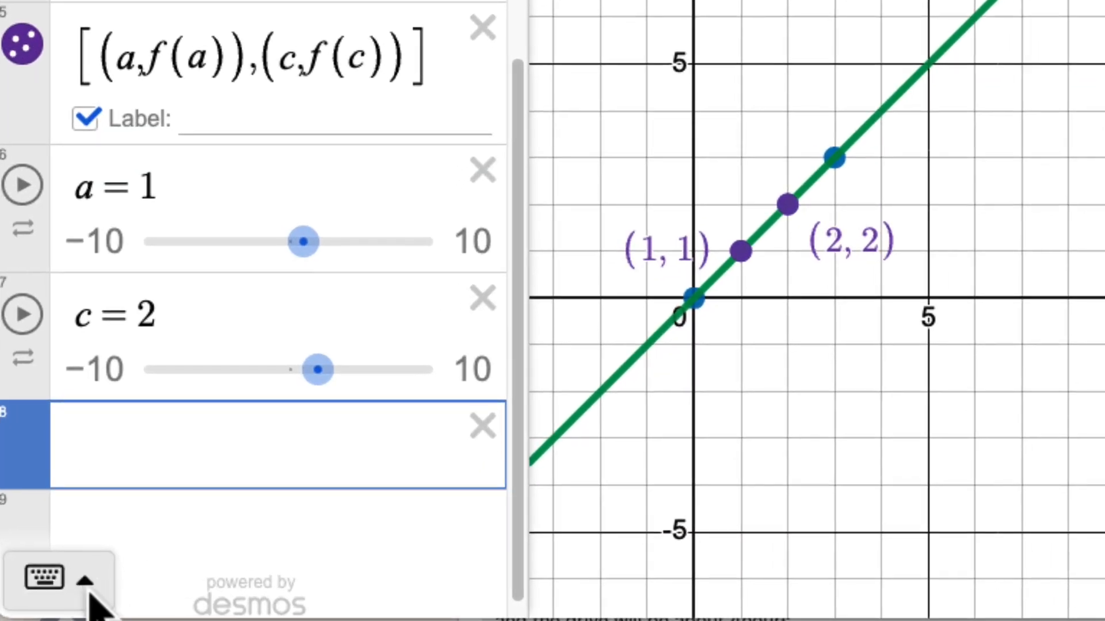
left_click(86, 584)
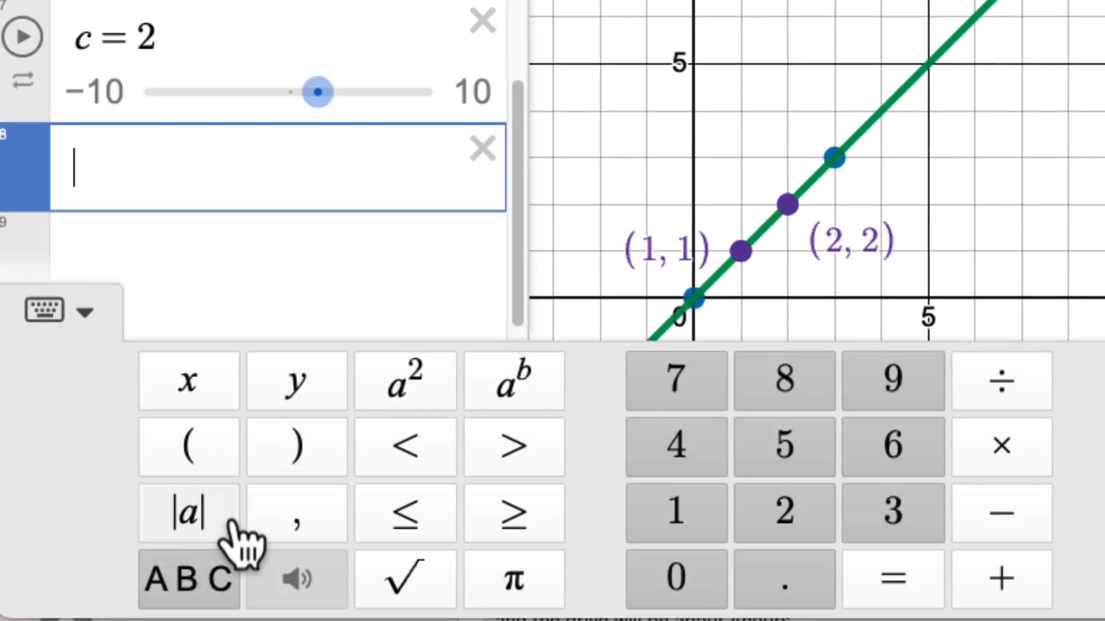
left_click(396, 578)
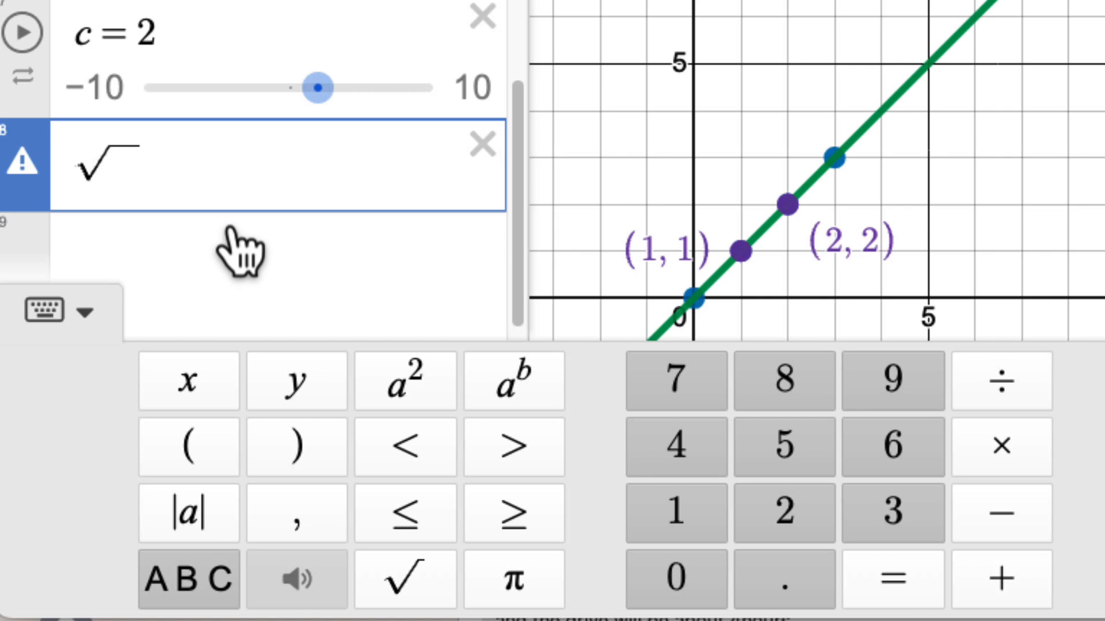
type("(")
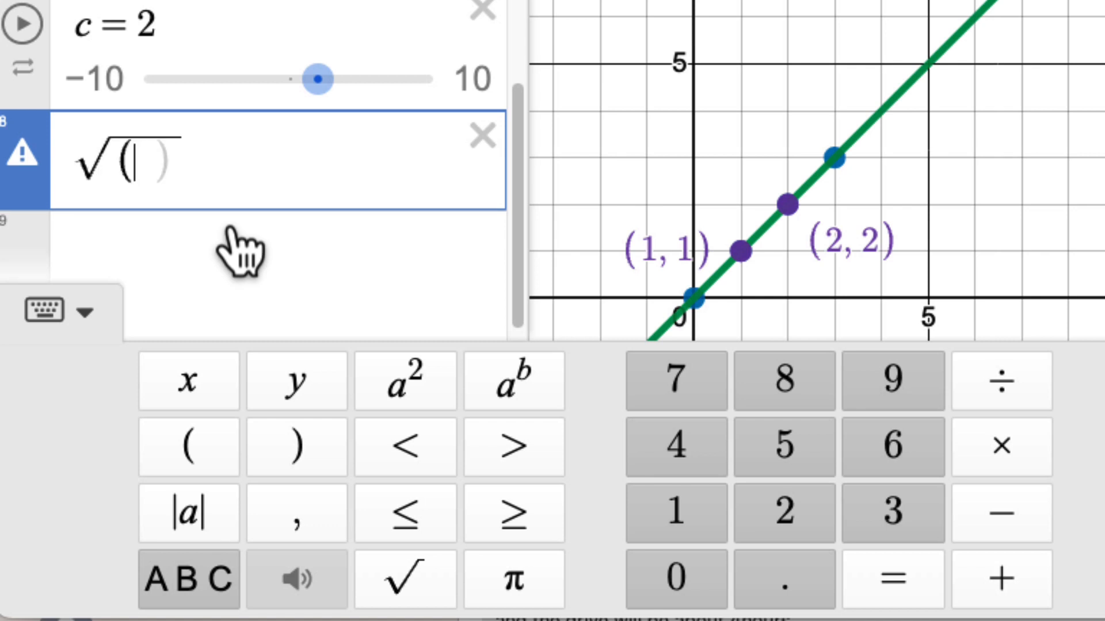
type("f(c")
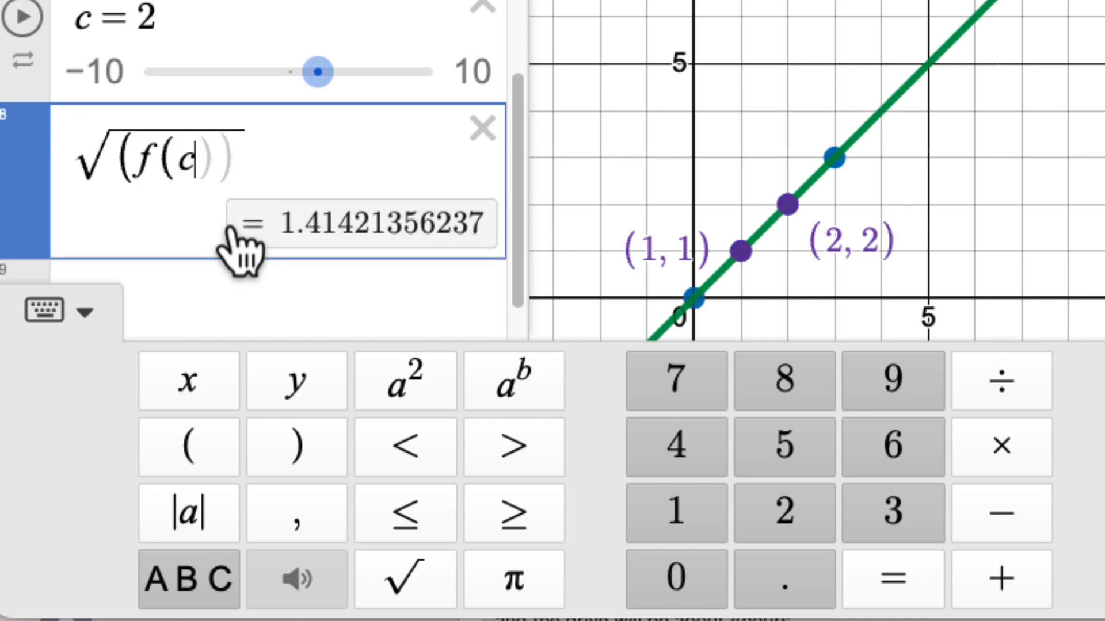
type(")-f(")
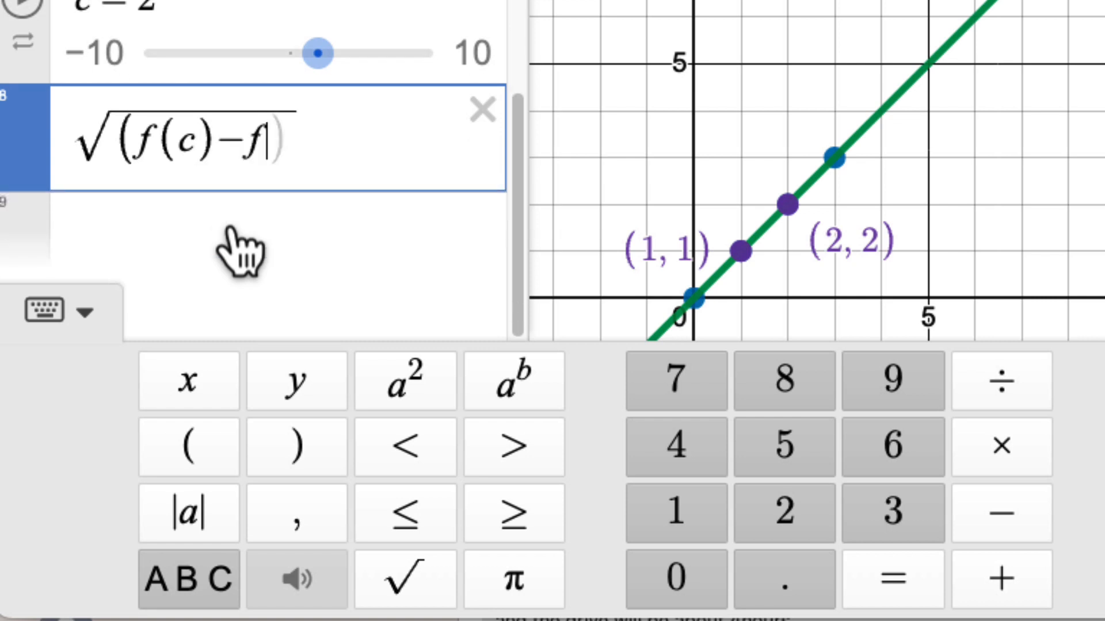
type("a)")
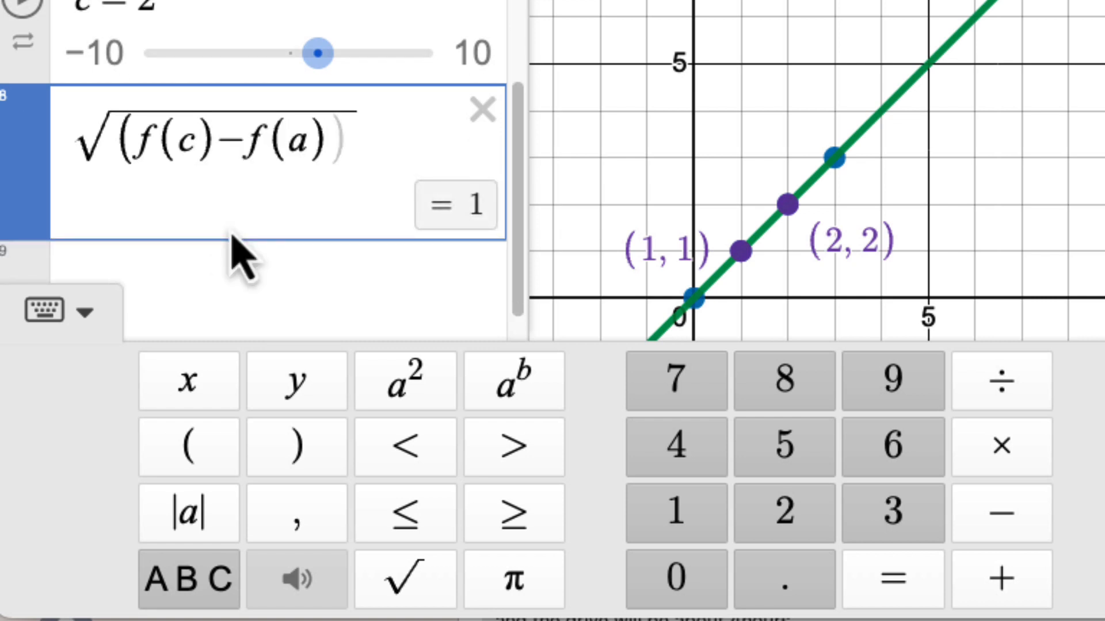
type(")^2")
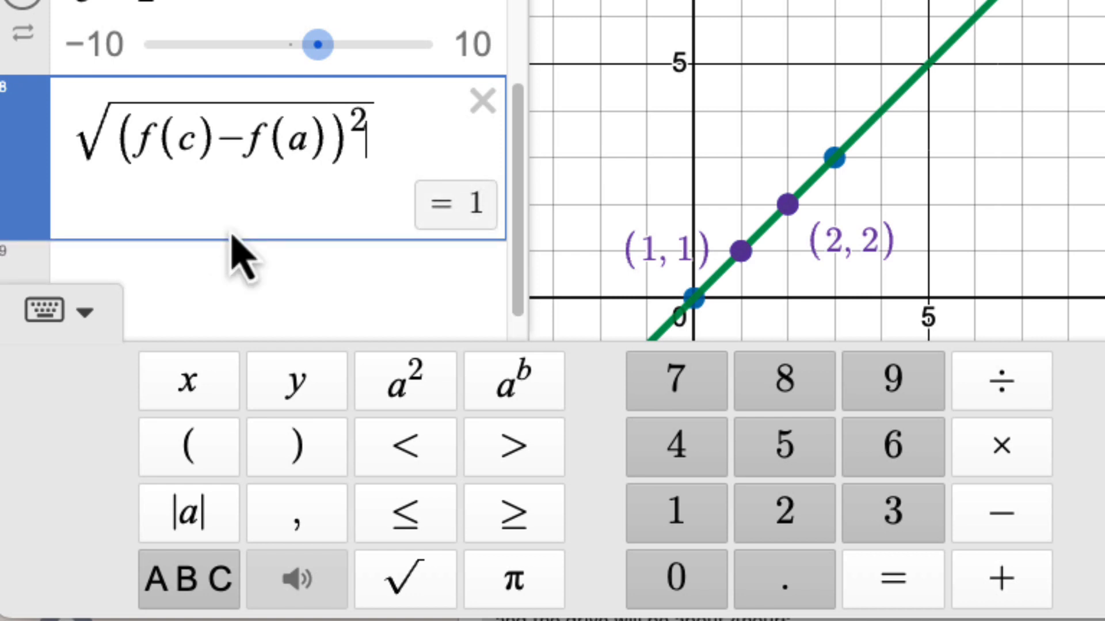
Complete the distance formula by adding (c-a)^2 under the square root, and move its line directly below f(x)=mx+b.
key("Right")
type("+")
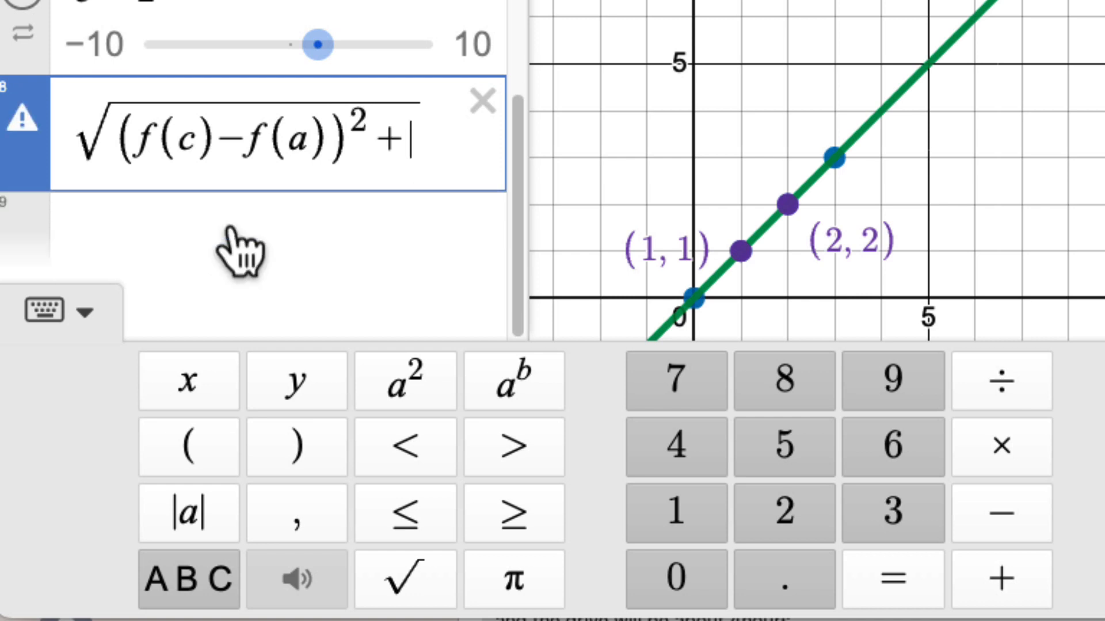
type("(")
type("c")
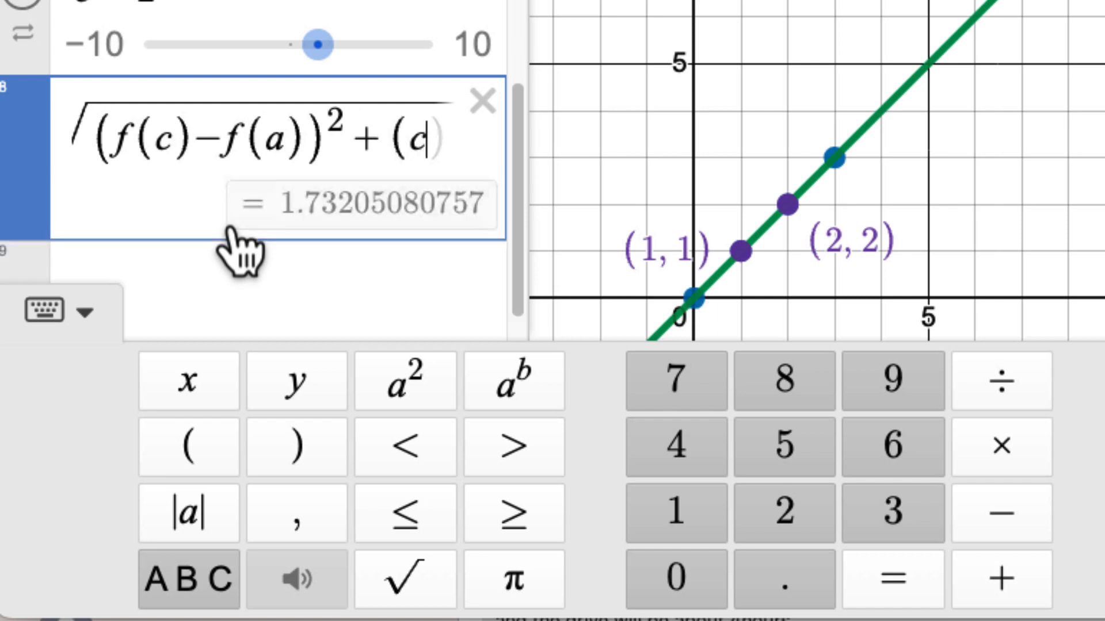
type("-a)")
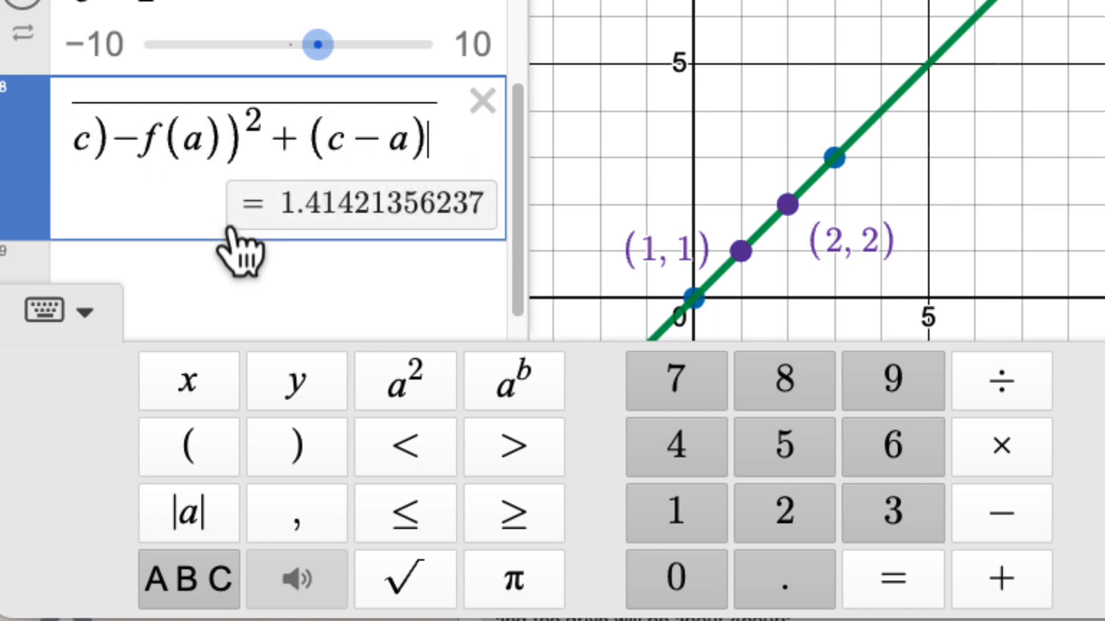
type("^2")
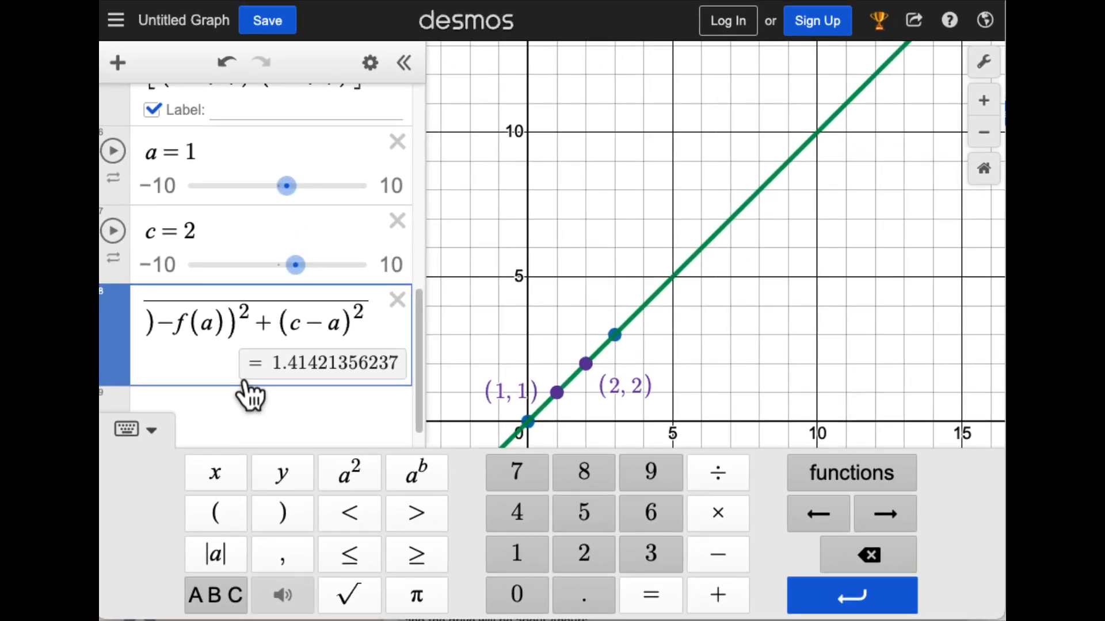
left_click(166, 430)
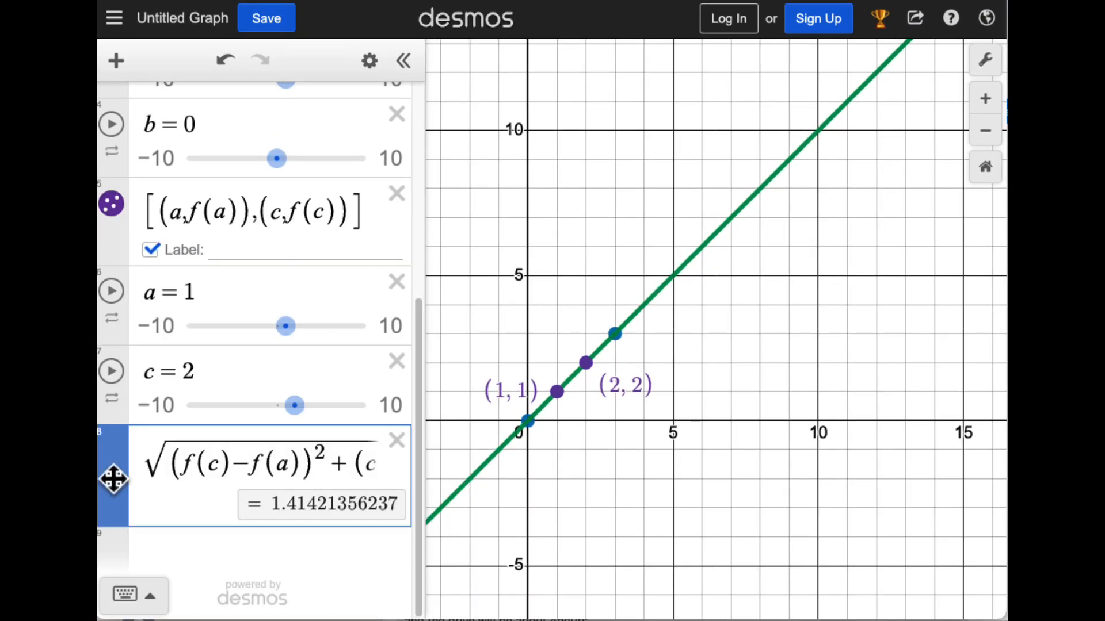
left_click_drag(112, 478, 153, 436)
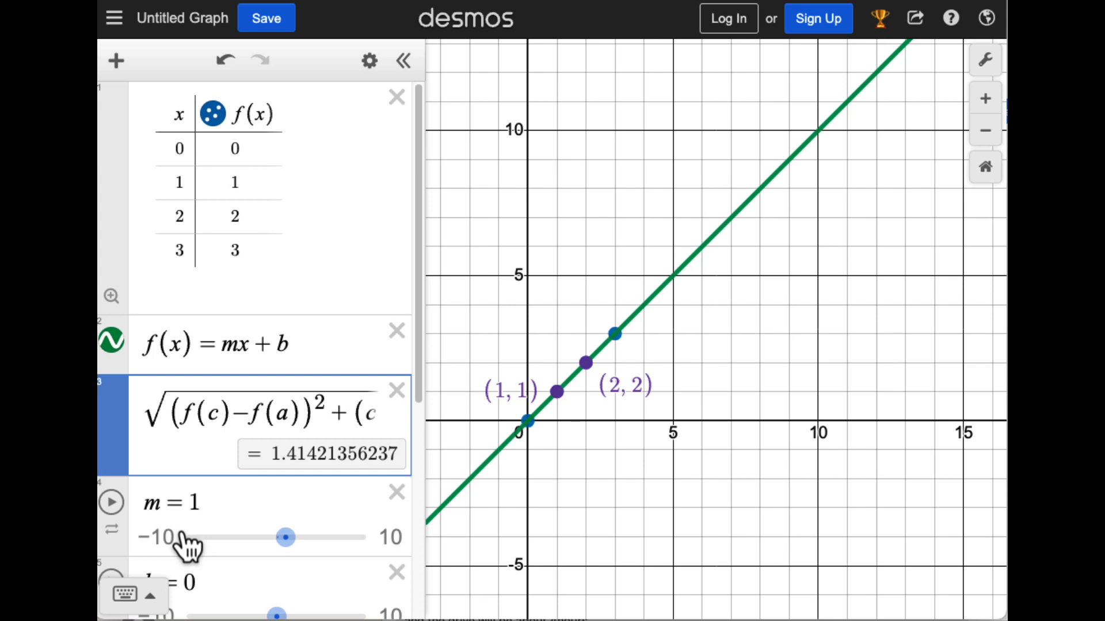
Vary the slope m through 0, 2 and 0.4 to compare the distance between the two labelled points.
scroll(294, 555, "down", 1)
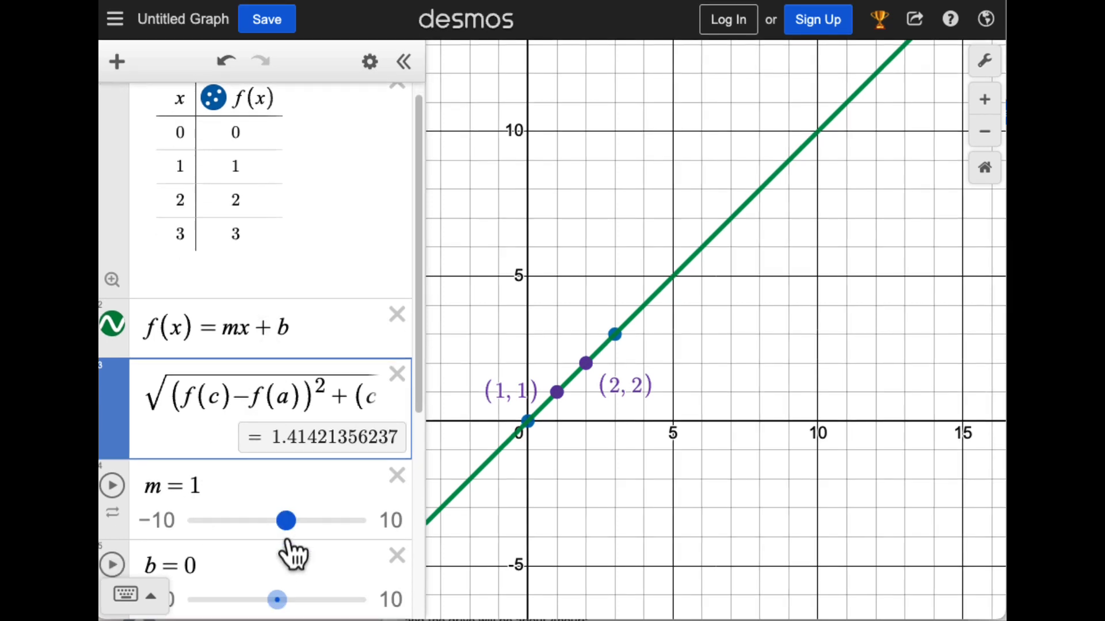
left_click_drag(293, 555, 285, 543)
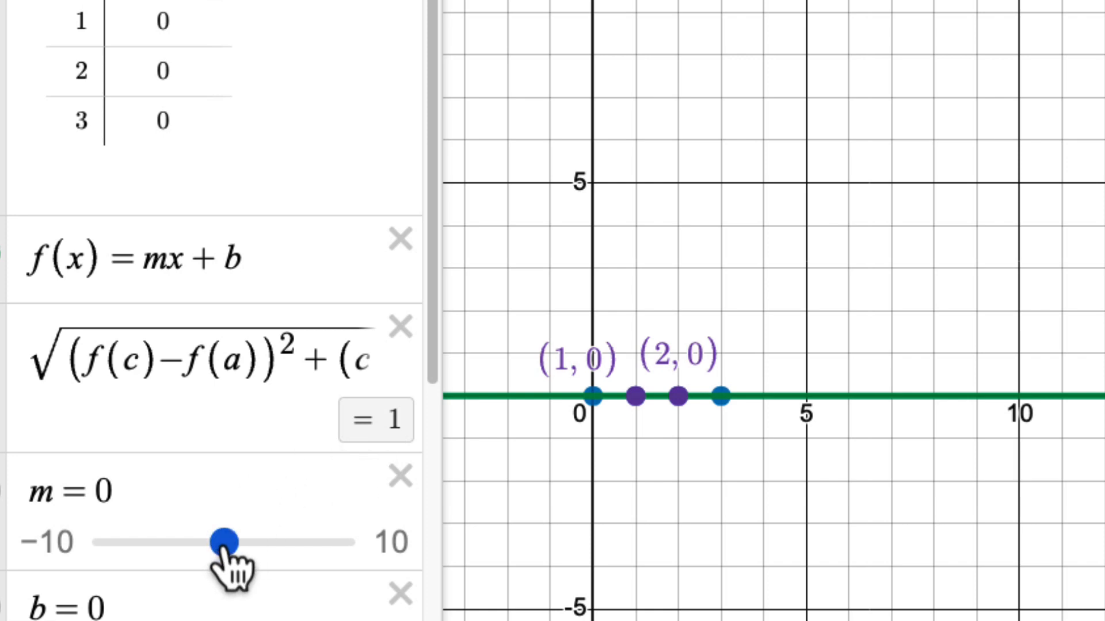
left_click_drag(230, 547, 297, 527)
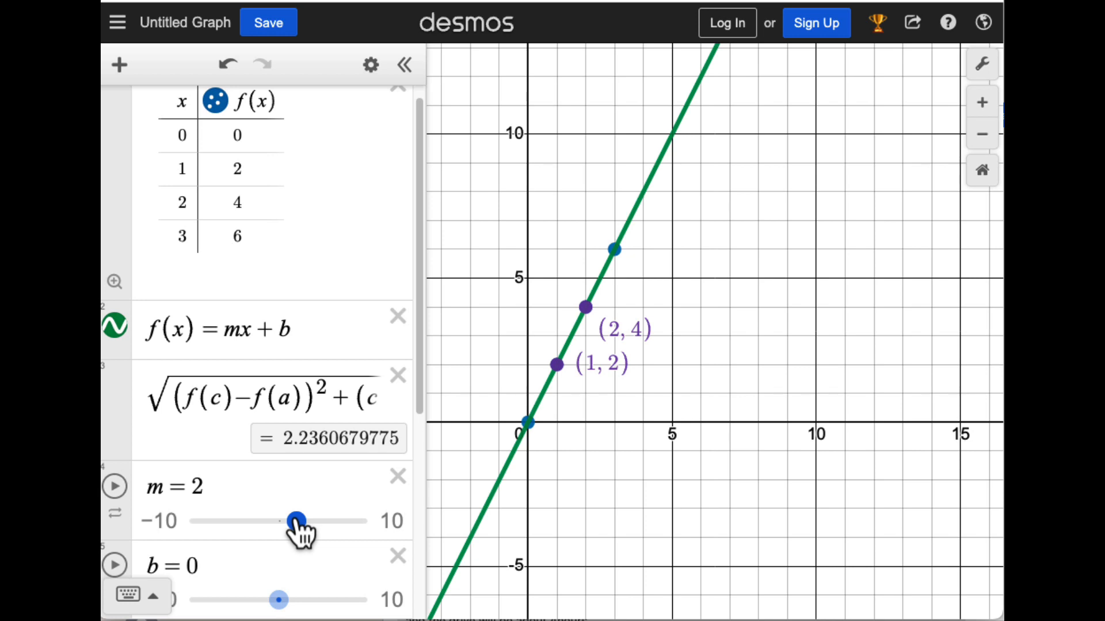
left_click_drag(296, 521, 235, 493)
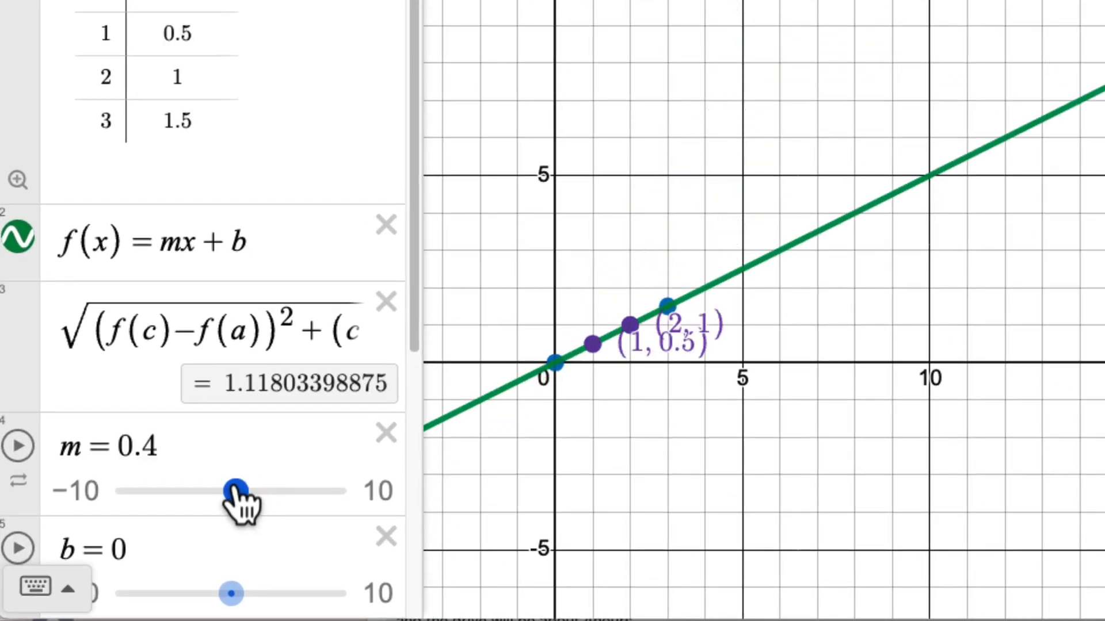